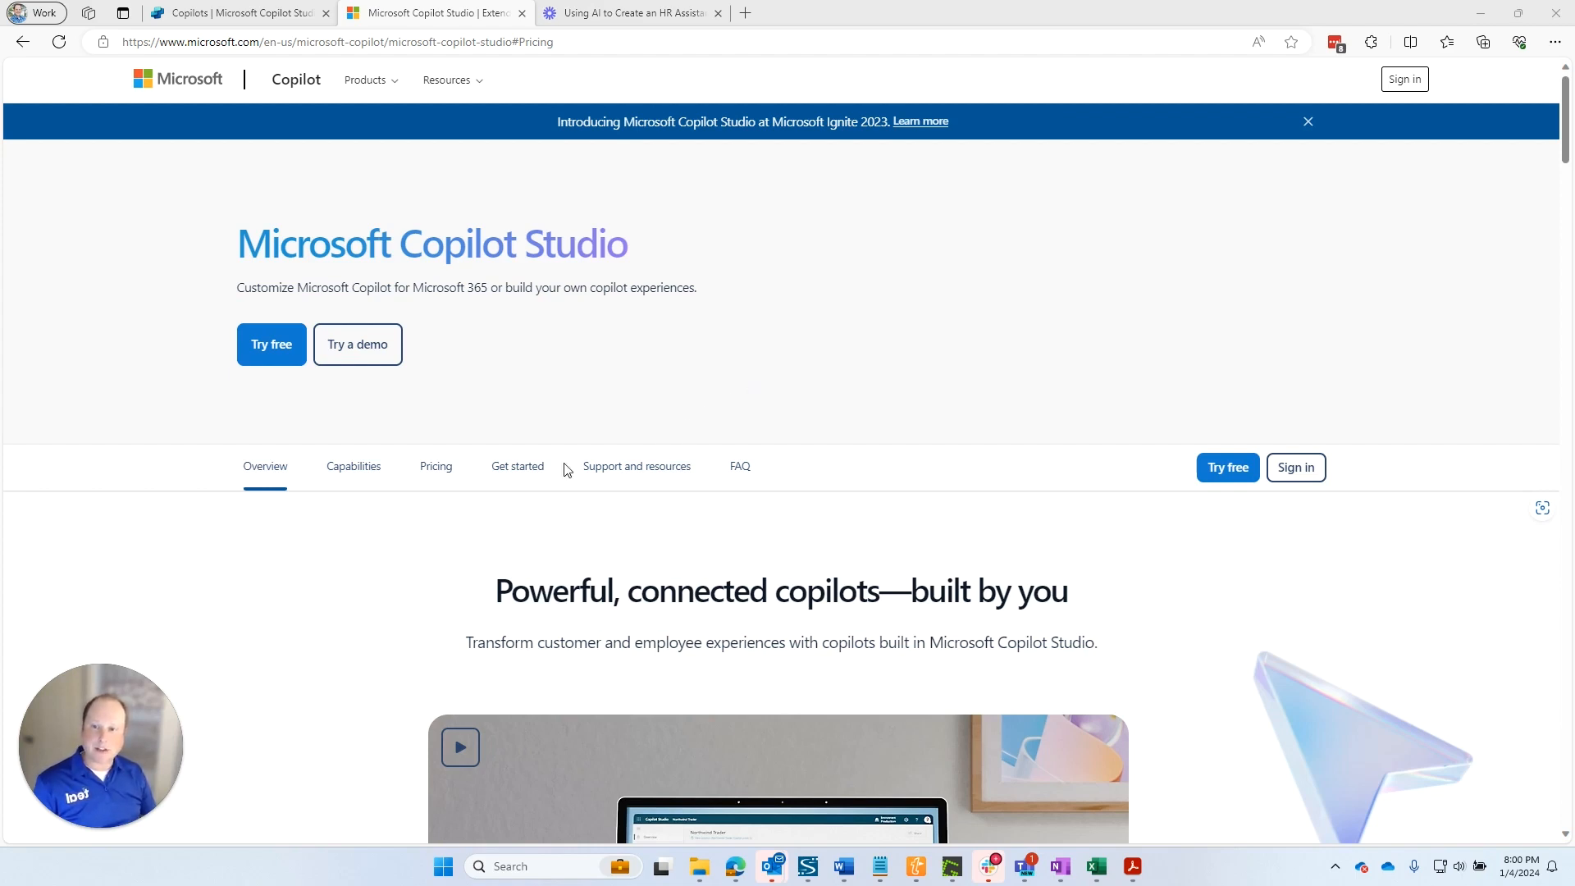
Step: Review the Microsoft Copilot Studio pricing on the product page and open the free trial sign-up page
click(443, 466)
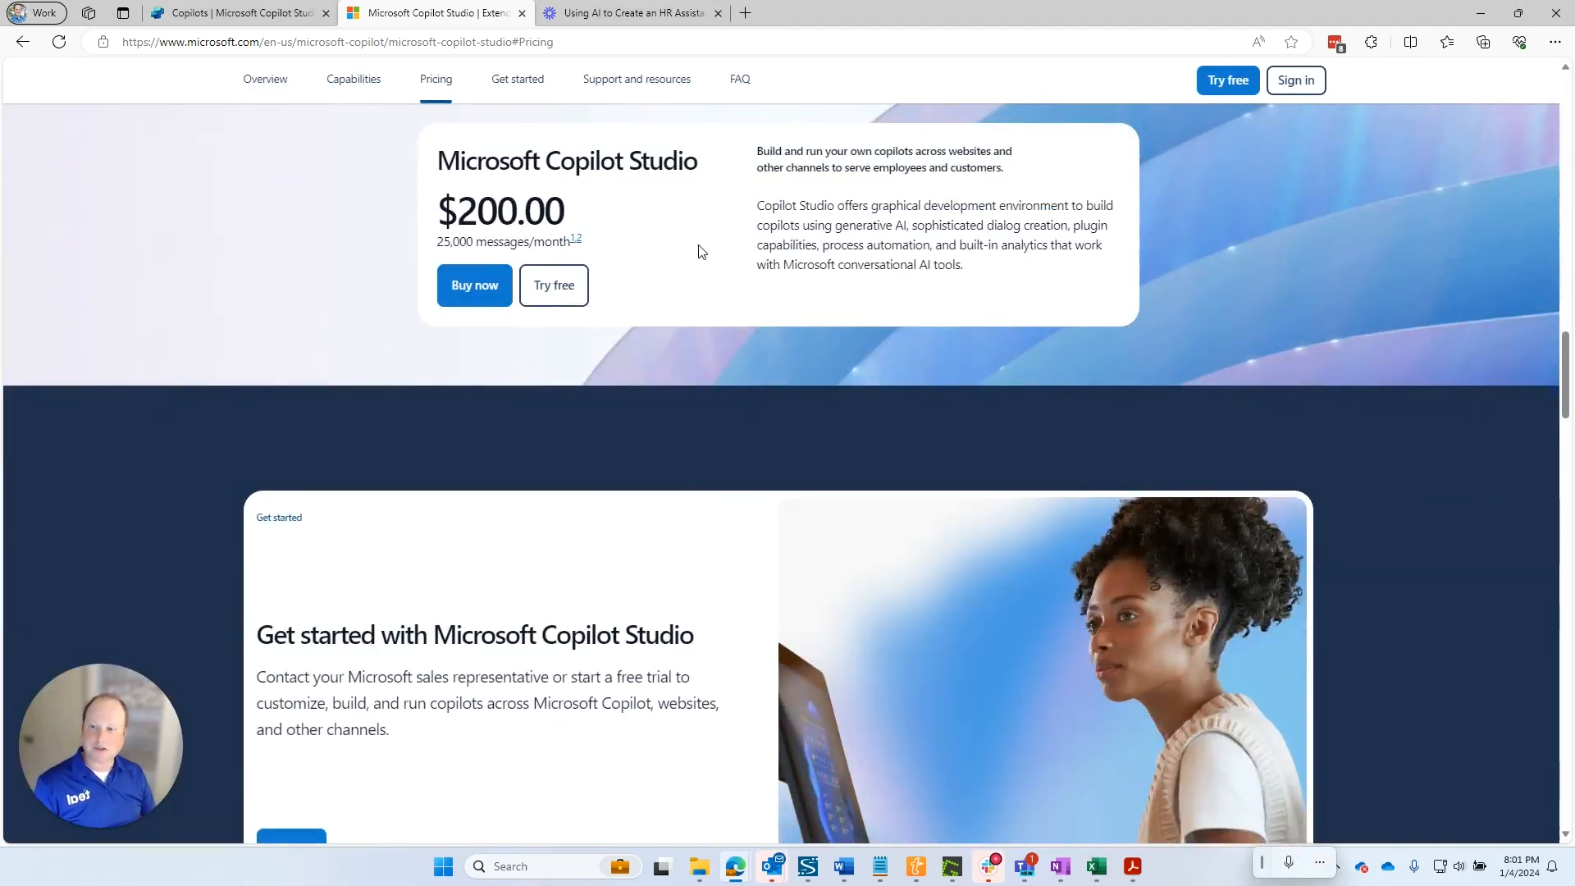
scroll(648, 254, up, 10)
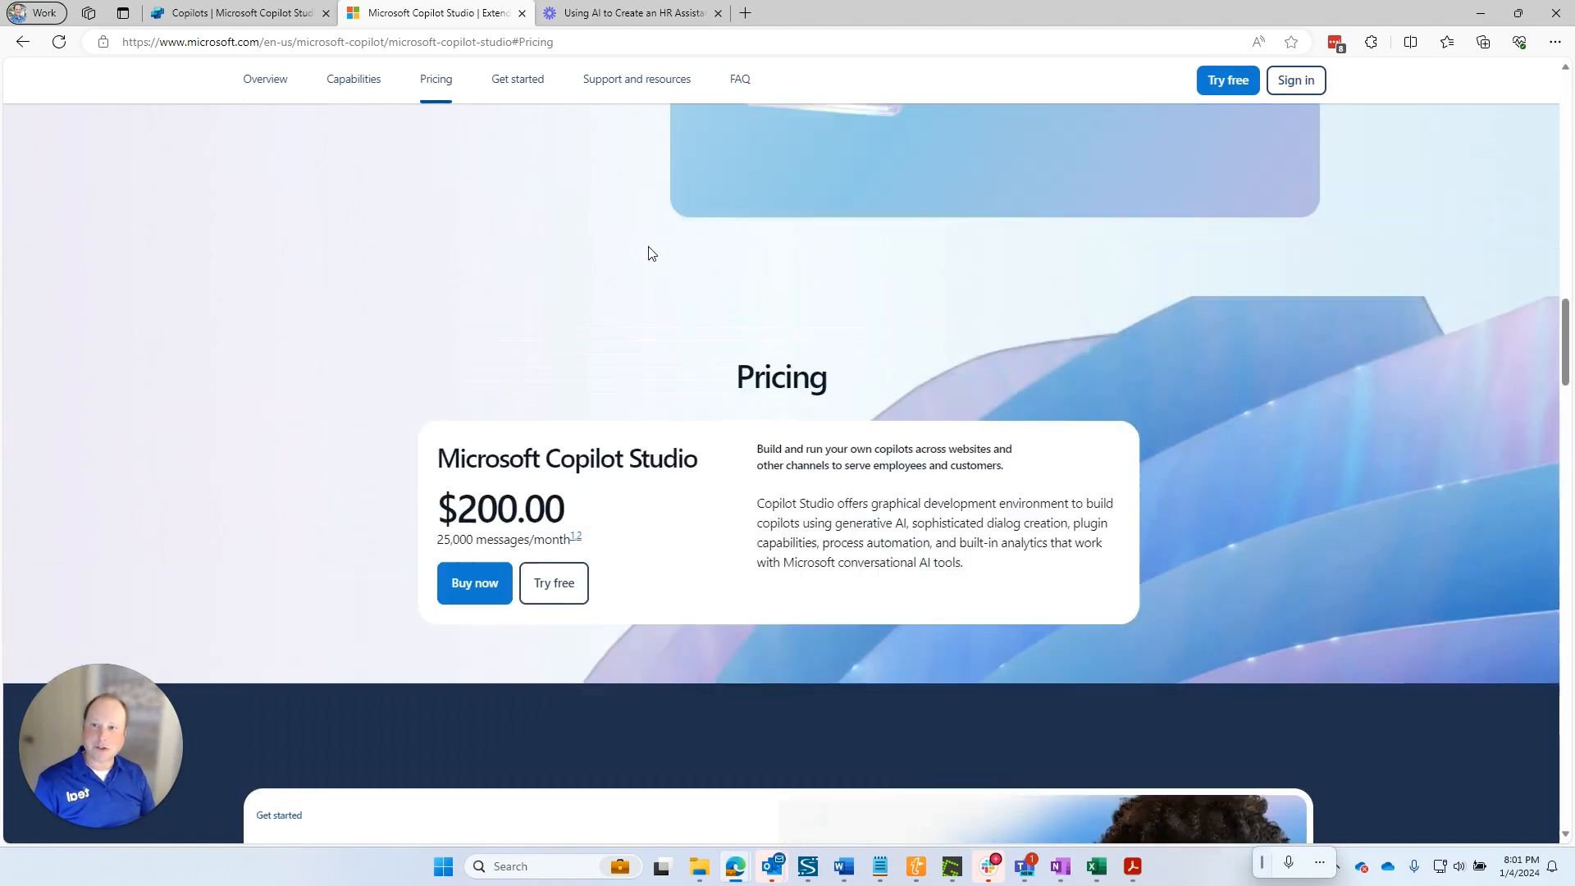
scroll(648, 254, up, 10)
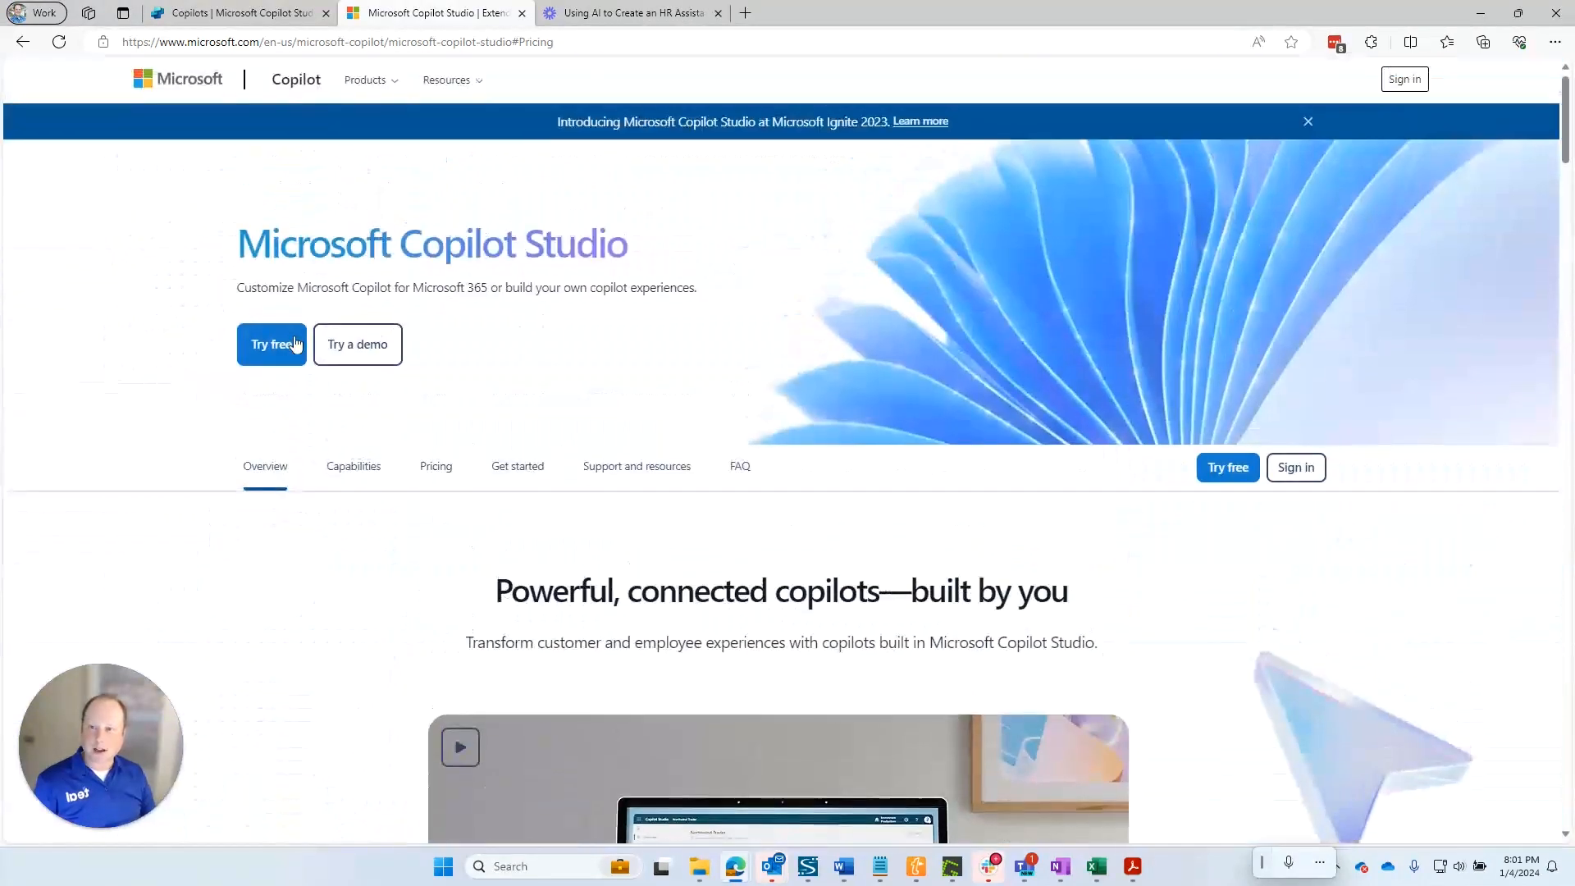
click(282, 345)
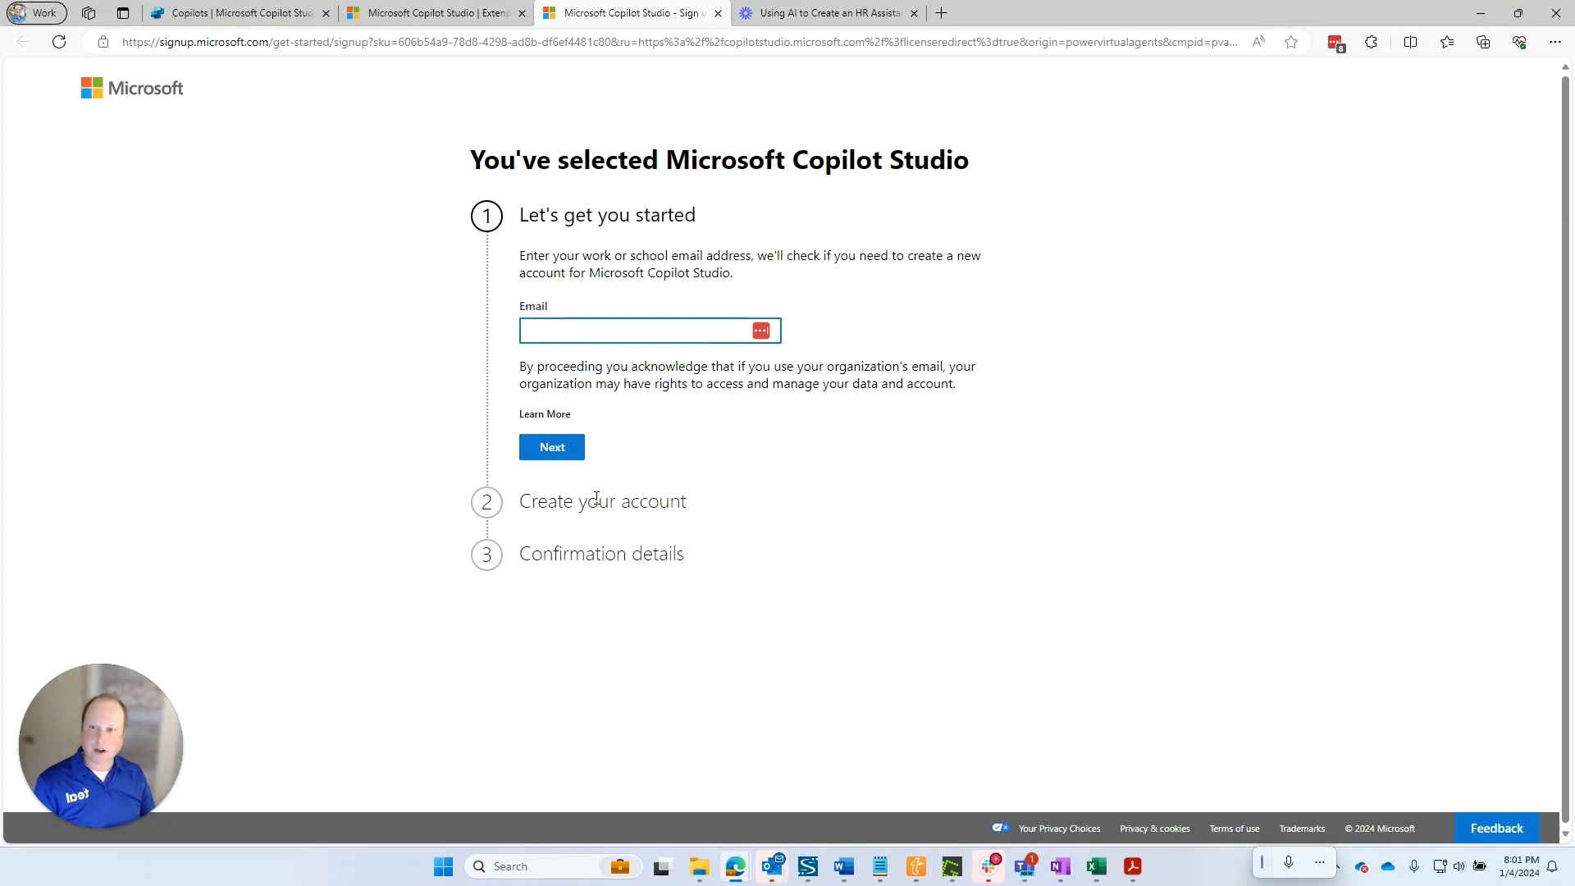
Step: Switch to Copilot Studio and create a new English copilot named HR Handbook2
click(271, 14)
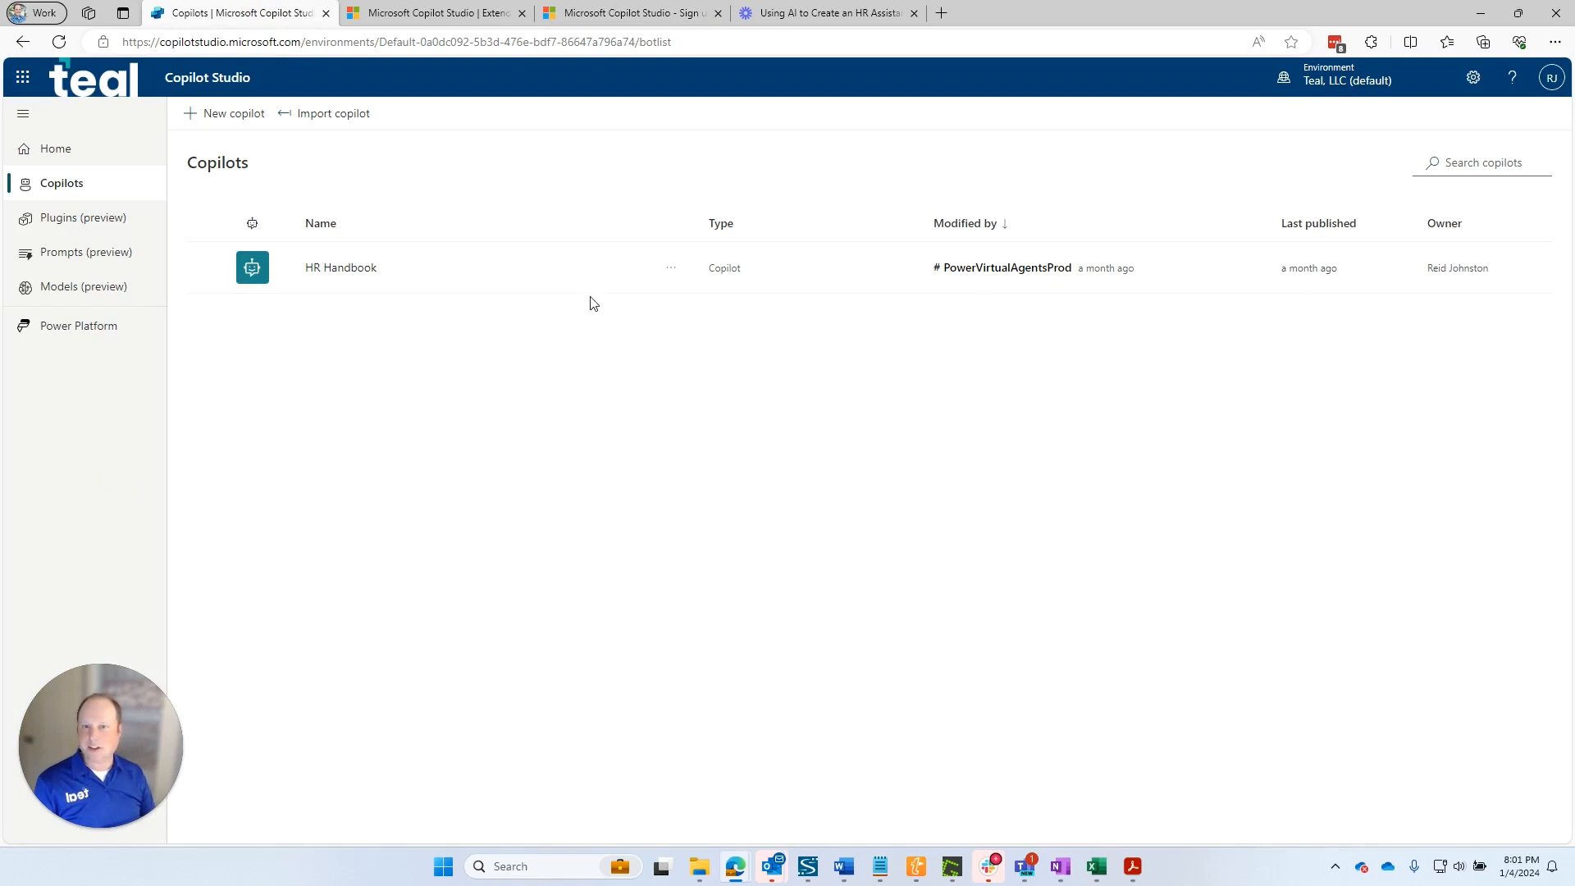
click(213, 113)
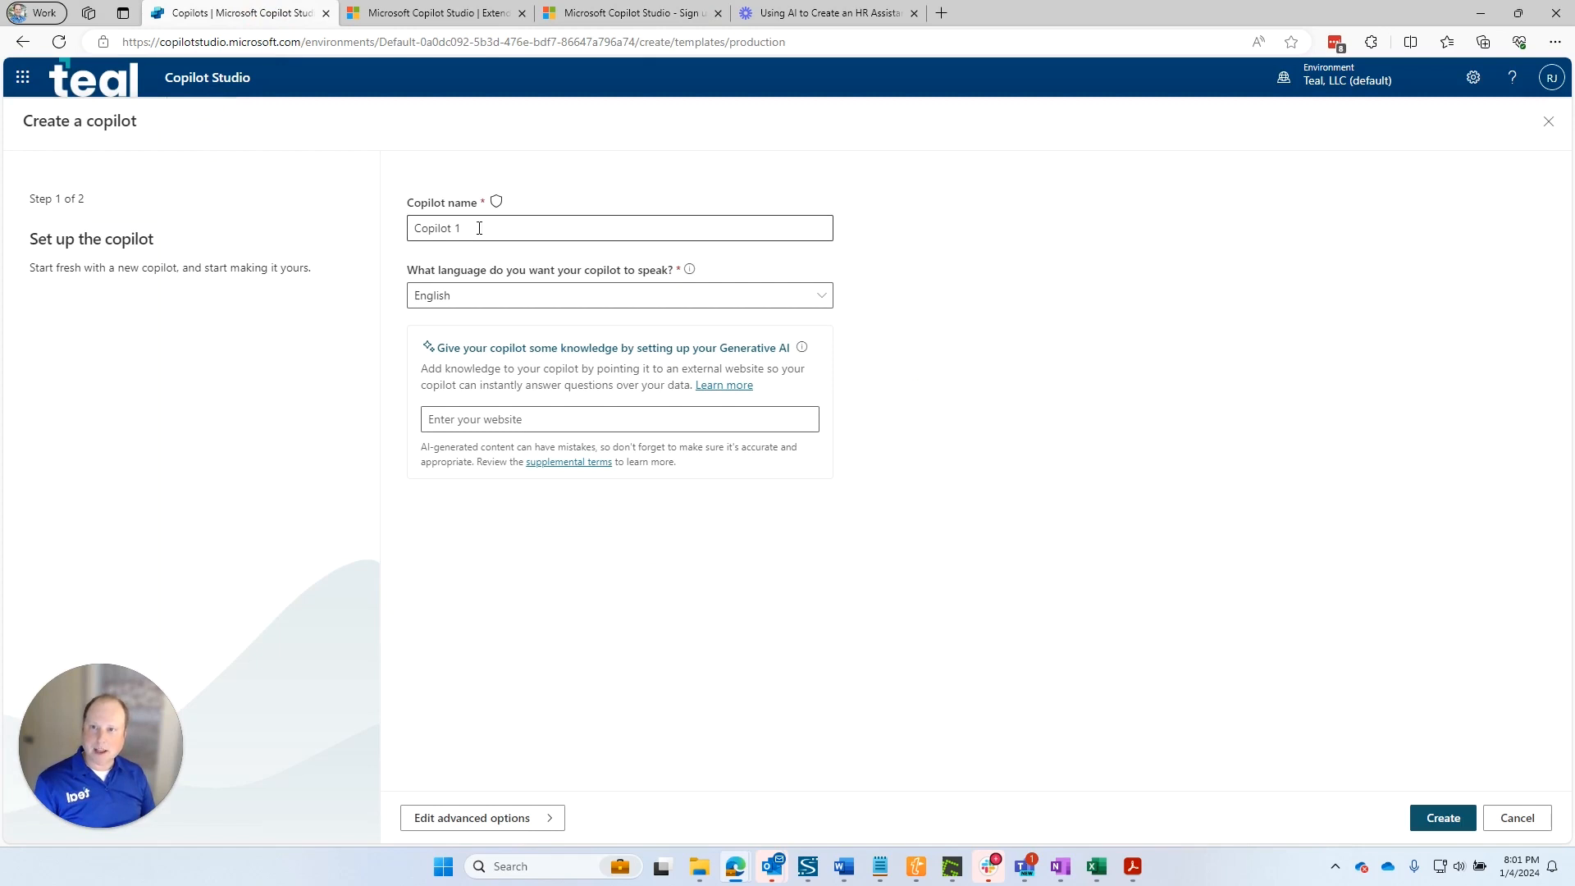
text(HR Handbook)
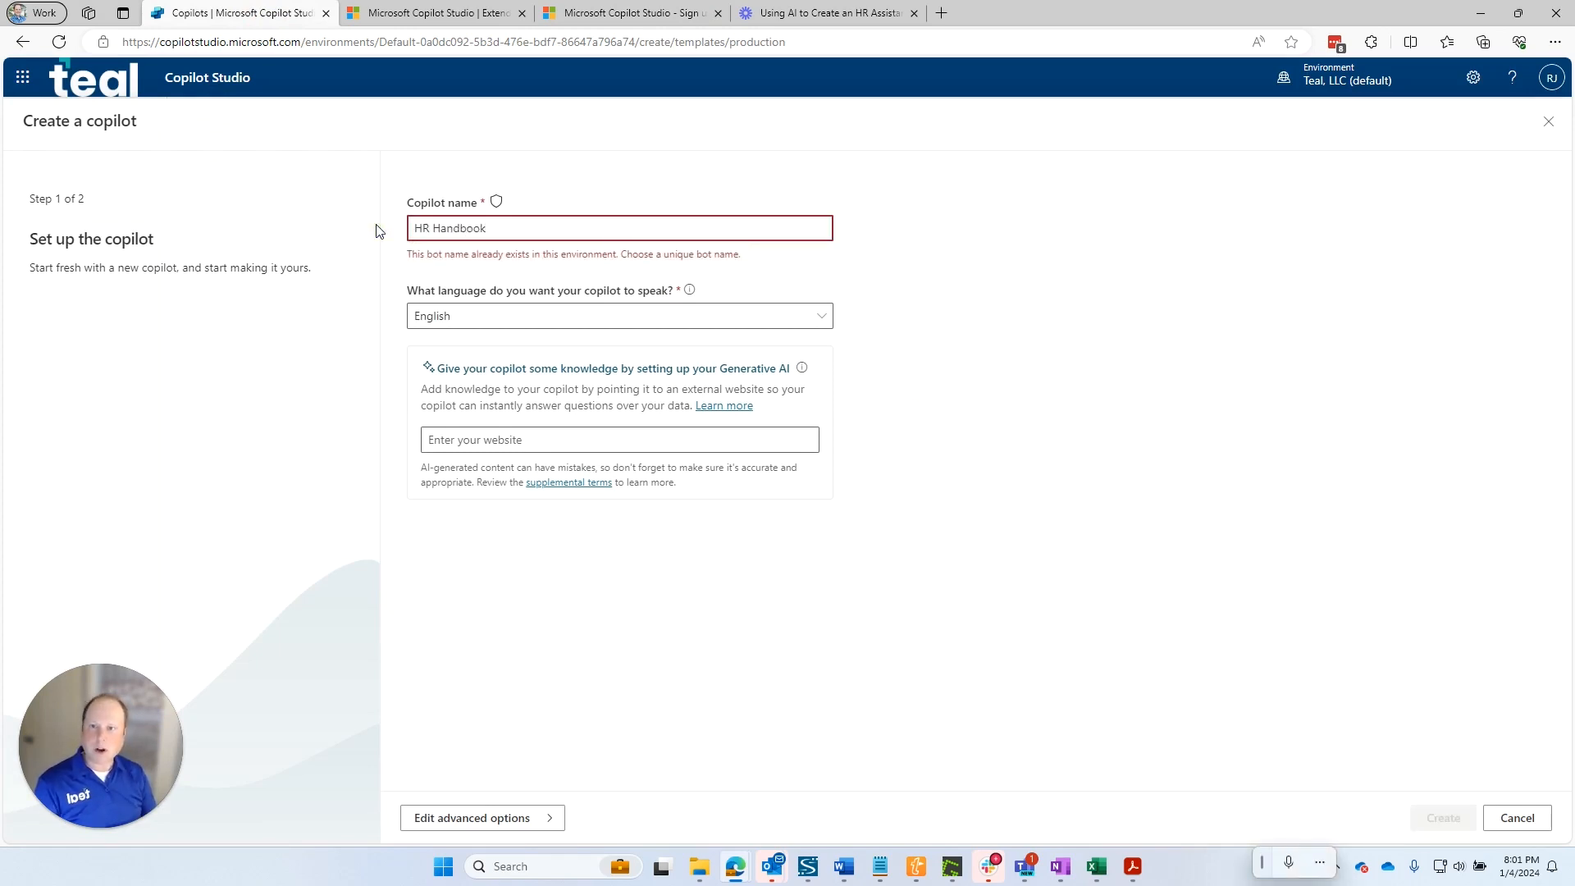
key(BackSpace)
text(2)
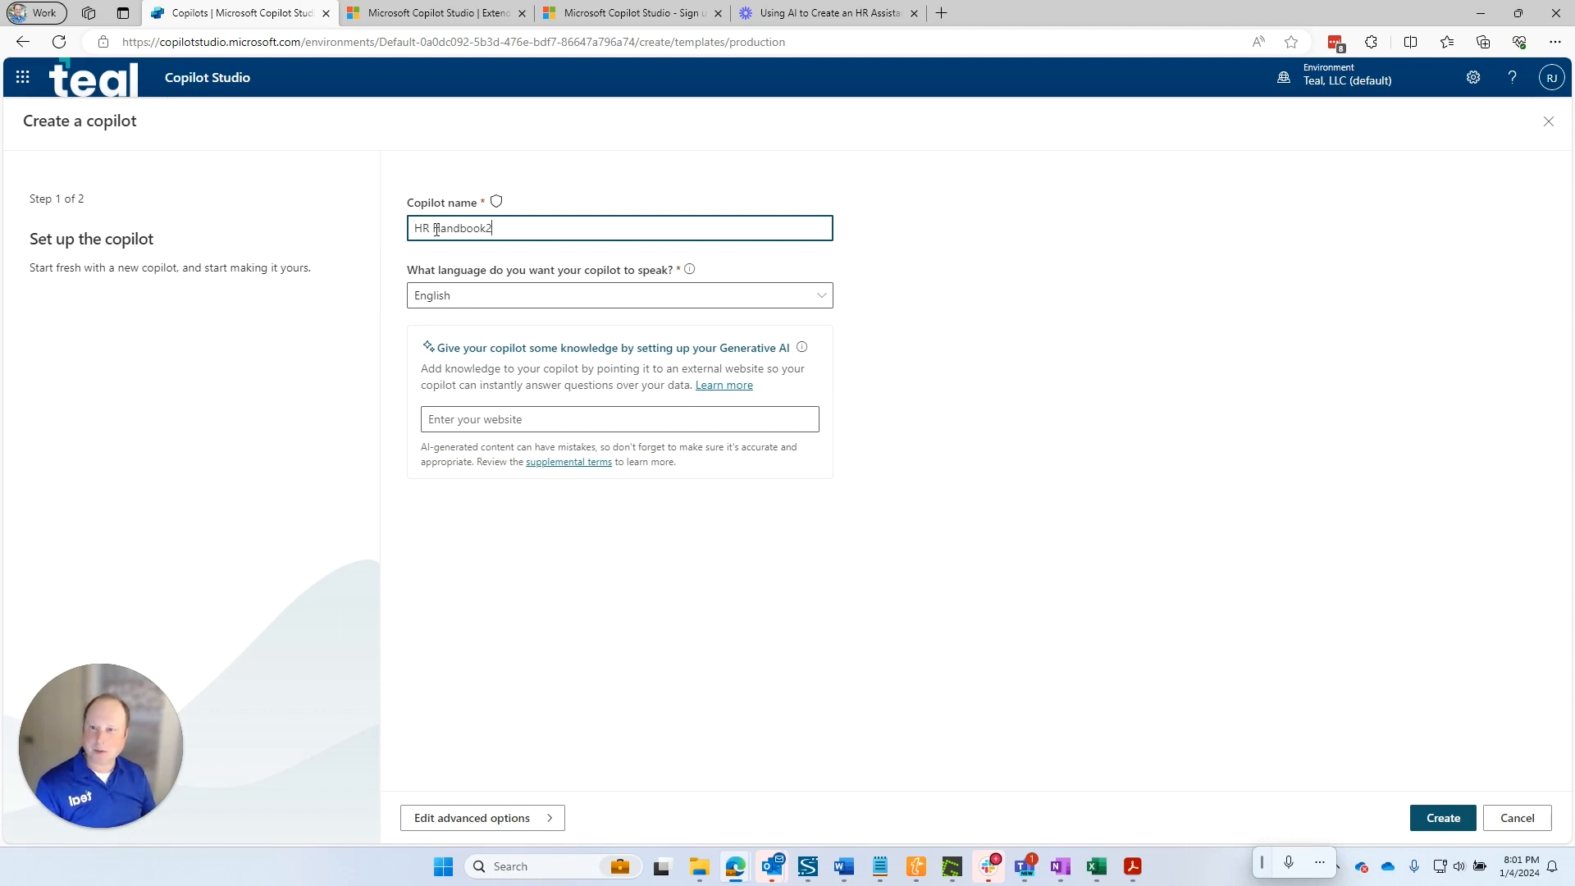
click(1453, 822)
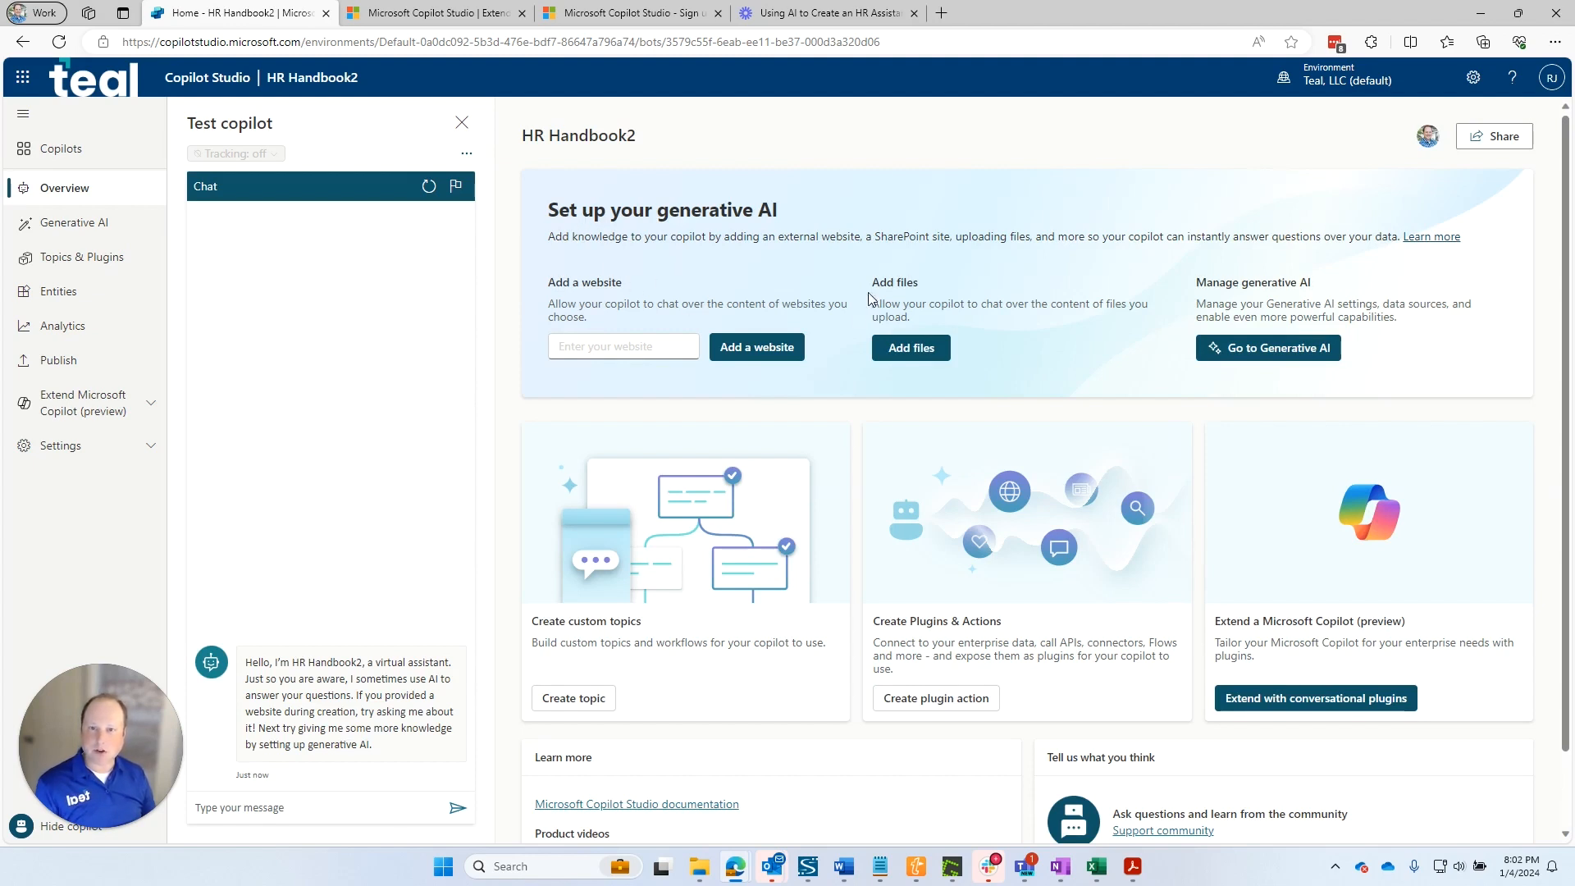
Step: Upload the Teal Employee Handbook (Branded) file as a generative AI document source for the HR Handbook2 copilot
click(911, 355)
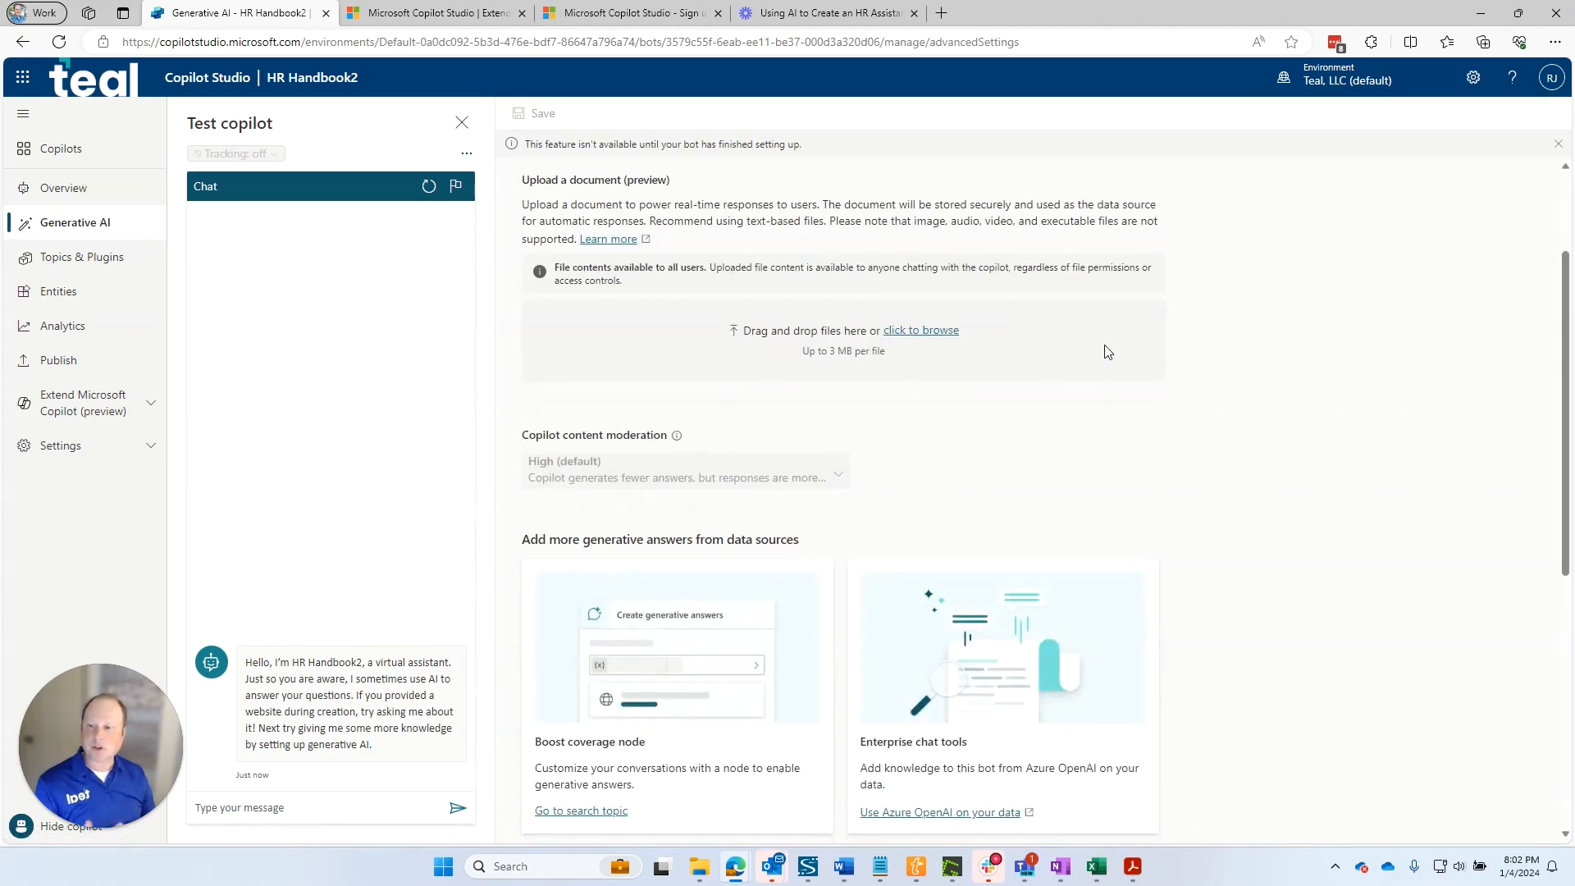
drag(1457, 385, 806, 335)
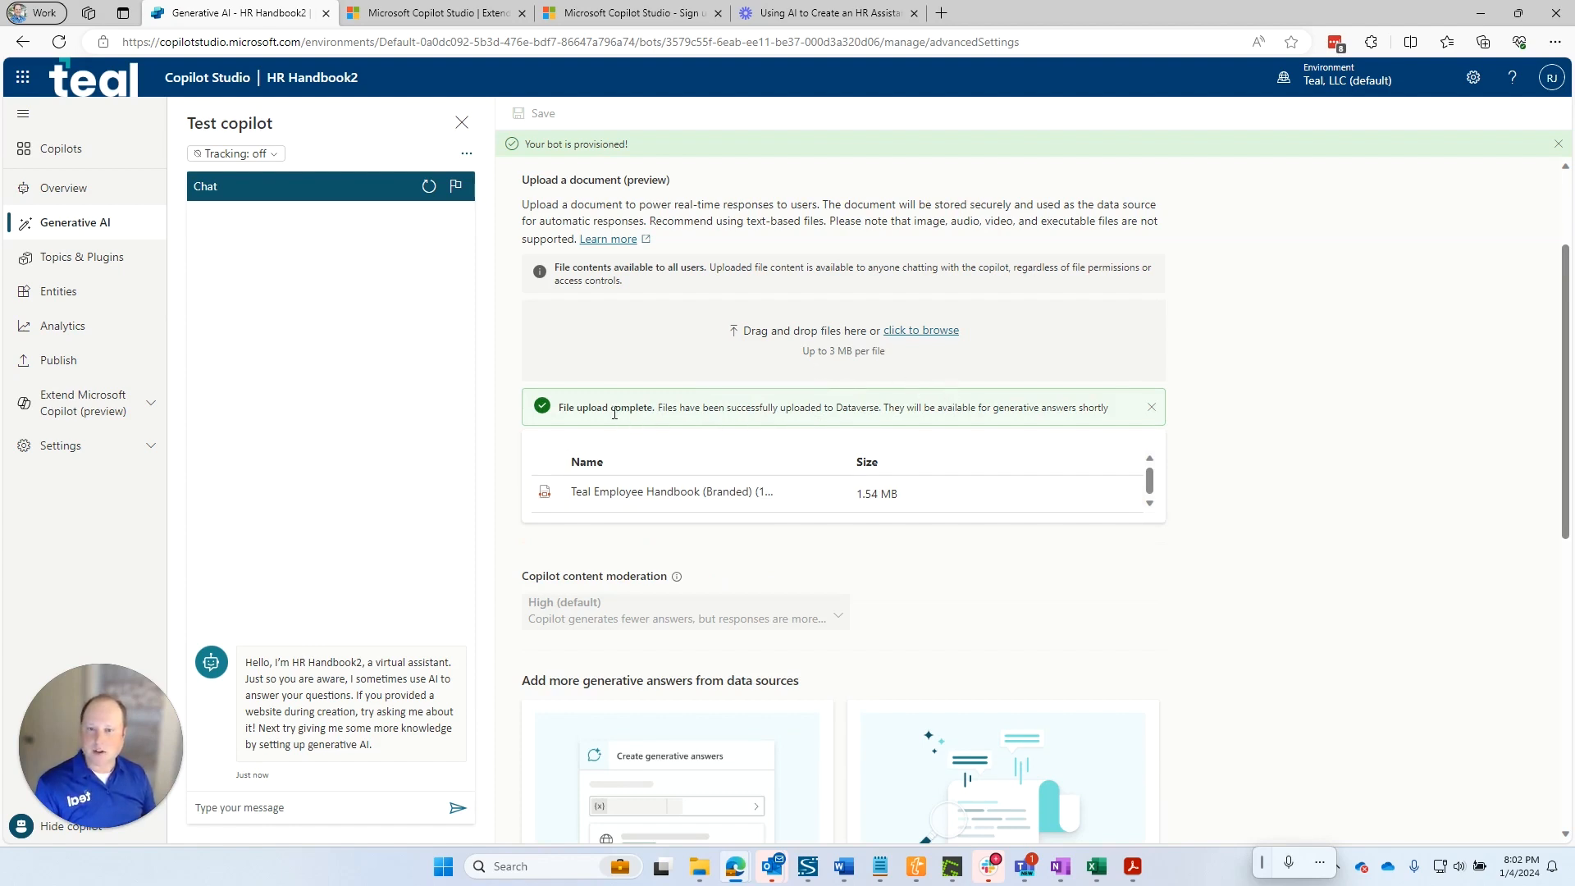
drag(575, 407, 890, 410)
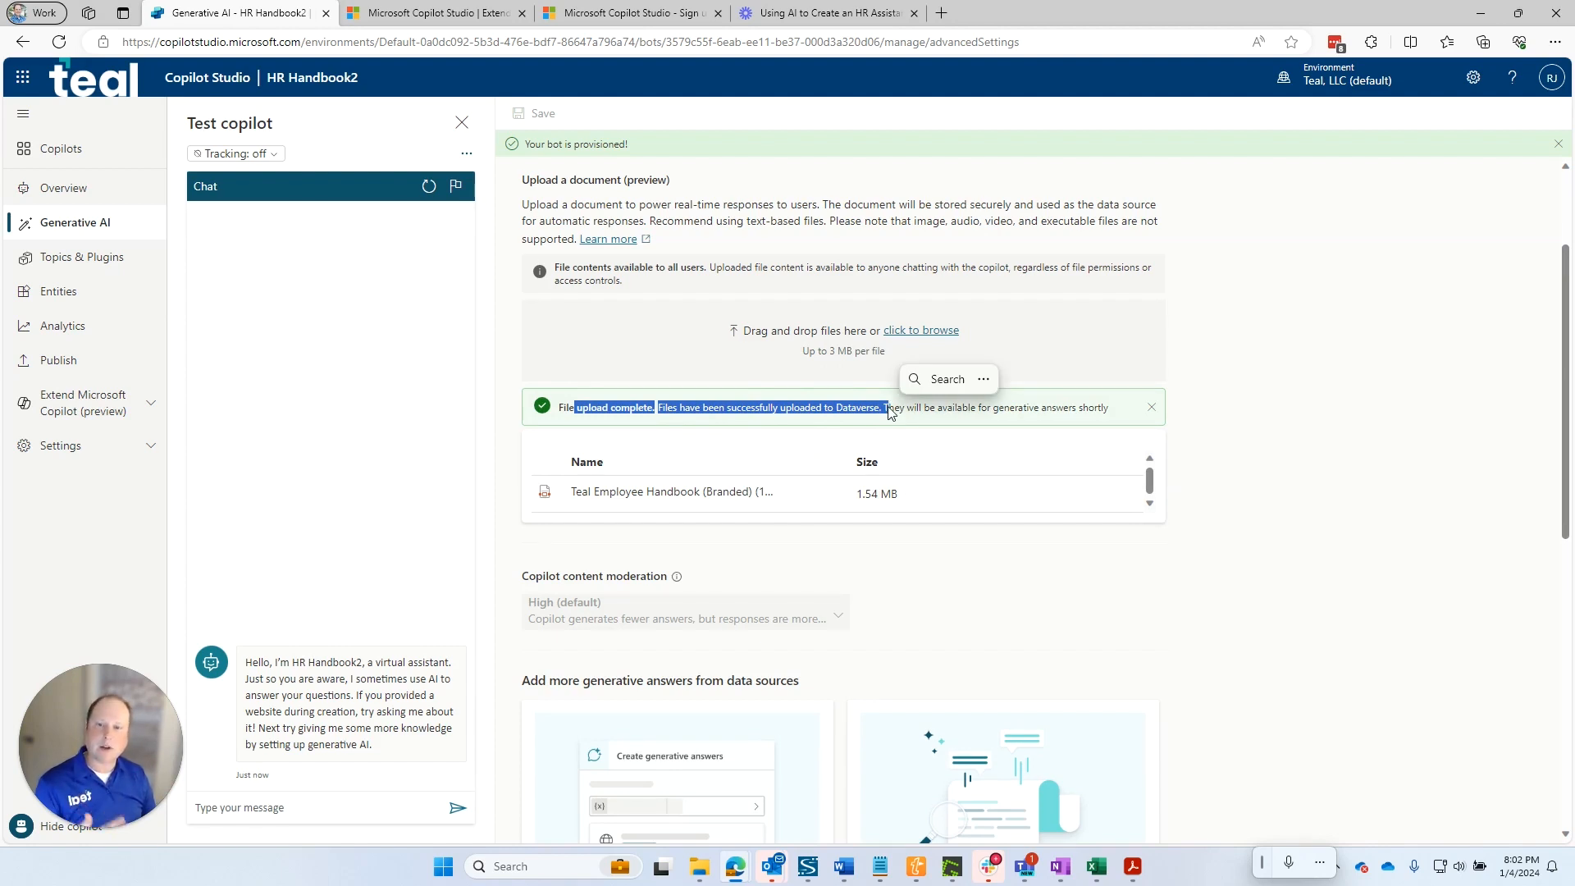
click(952, 411)
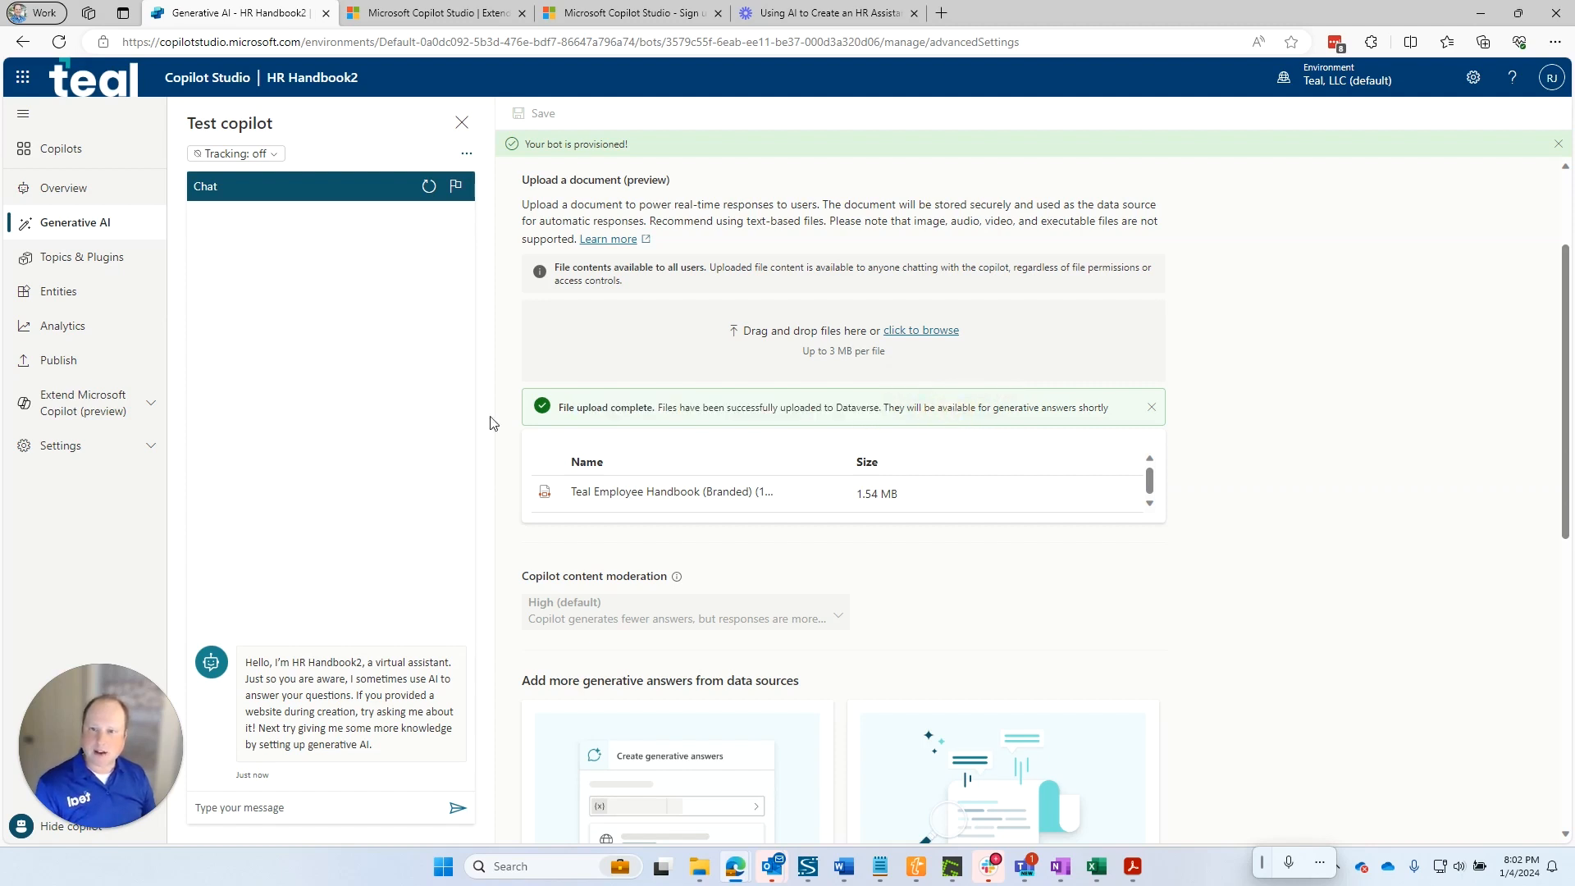
Step: Publish the latest content of the HR Handbook2 copilot
click(46, 366)
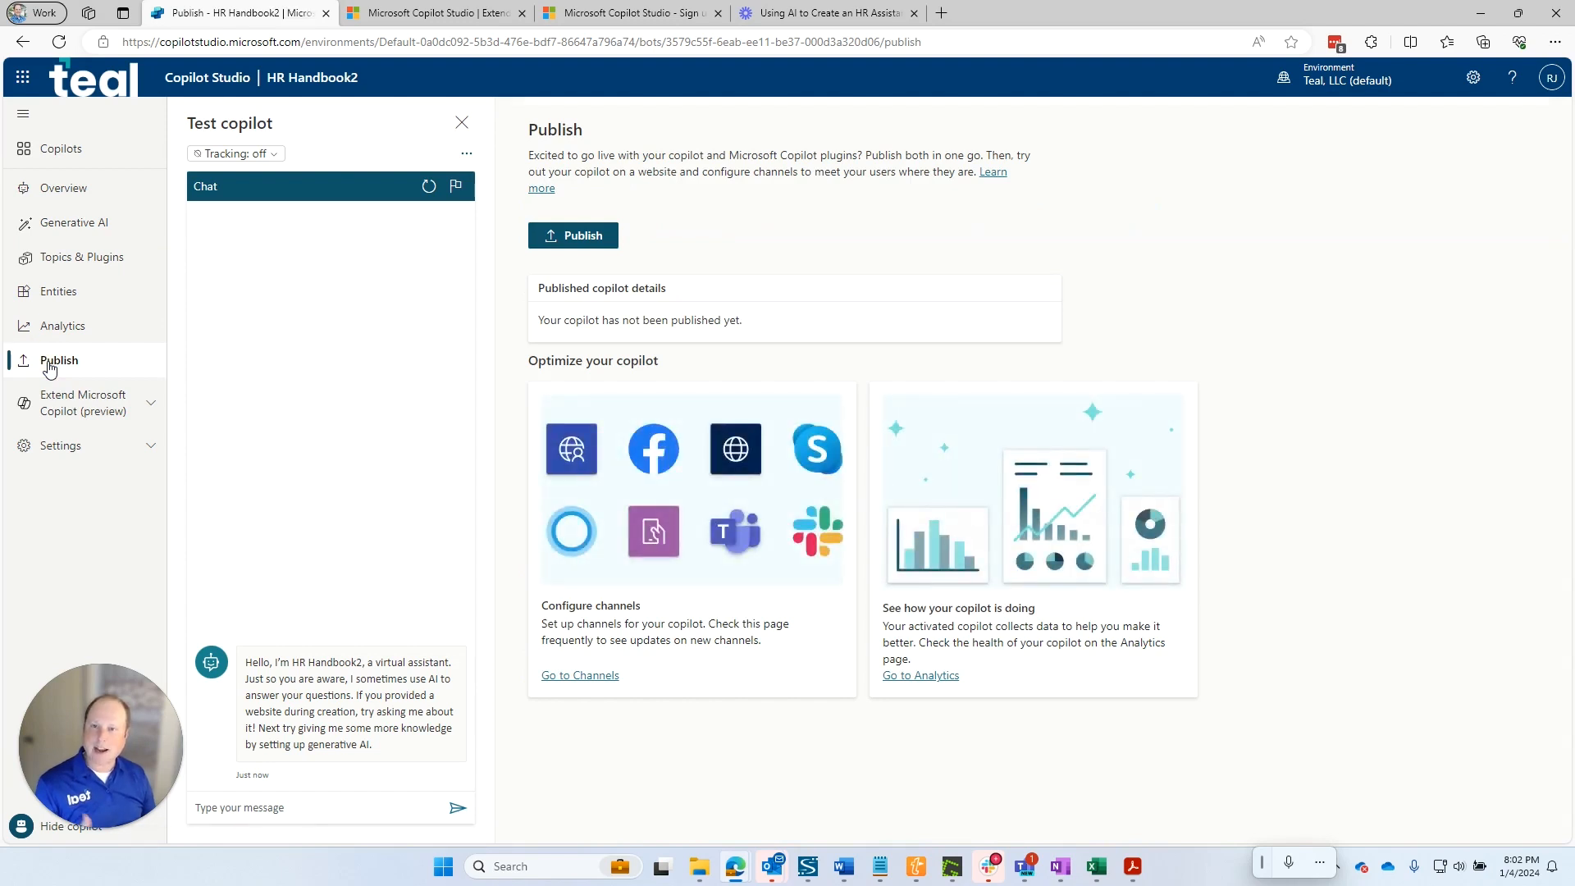
click(573, 236)
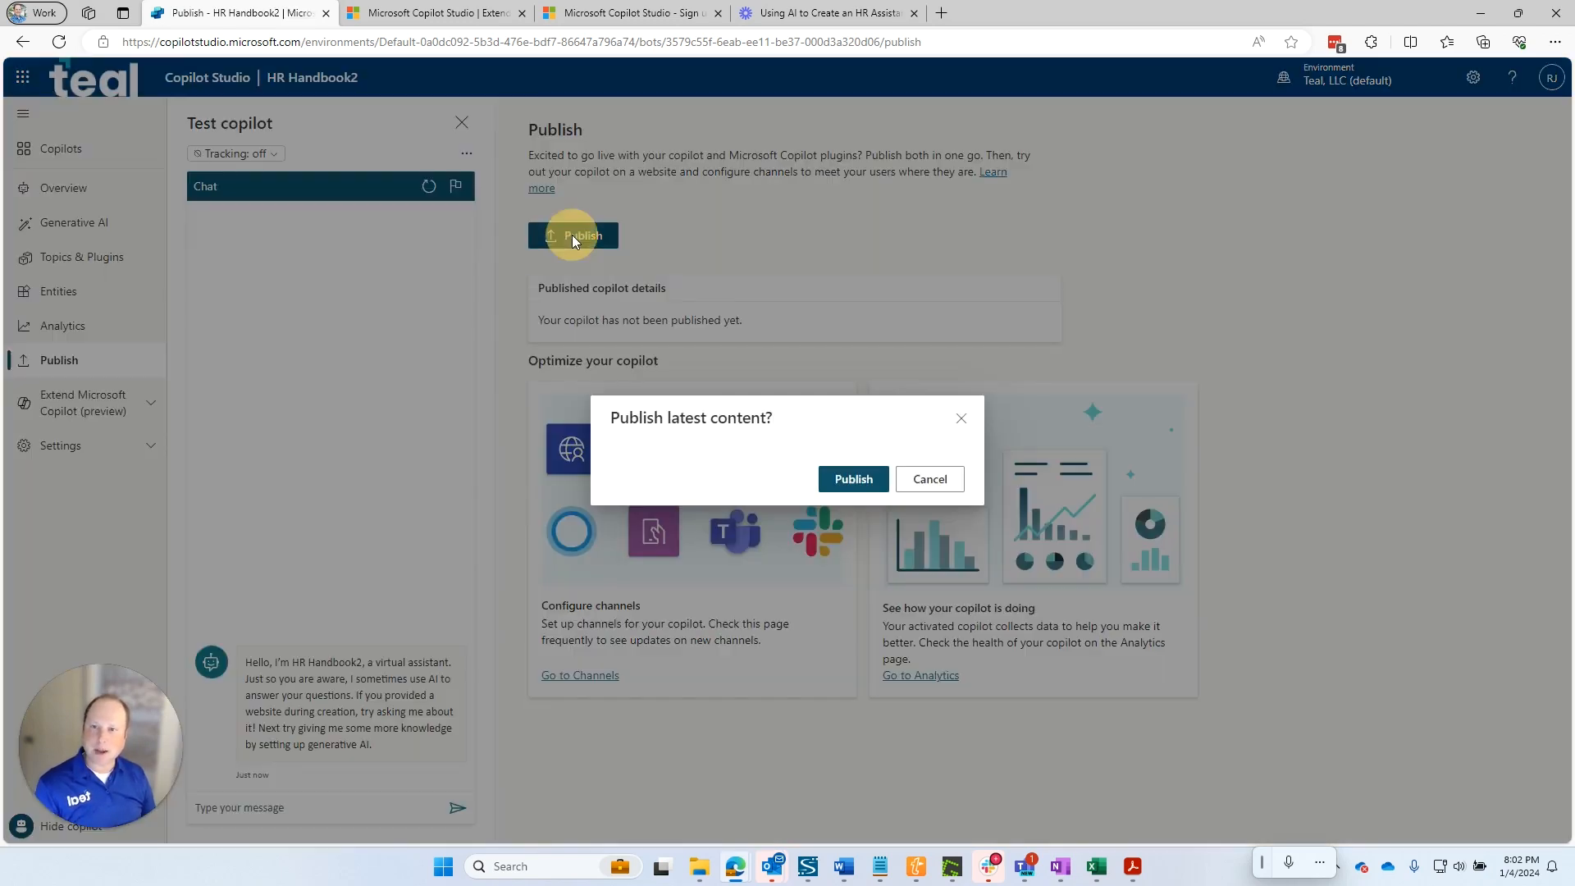
click(857, 479)
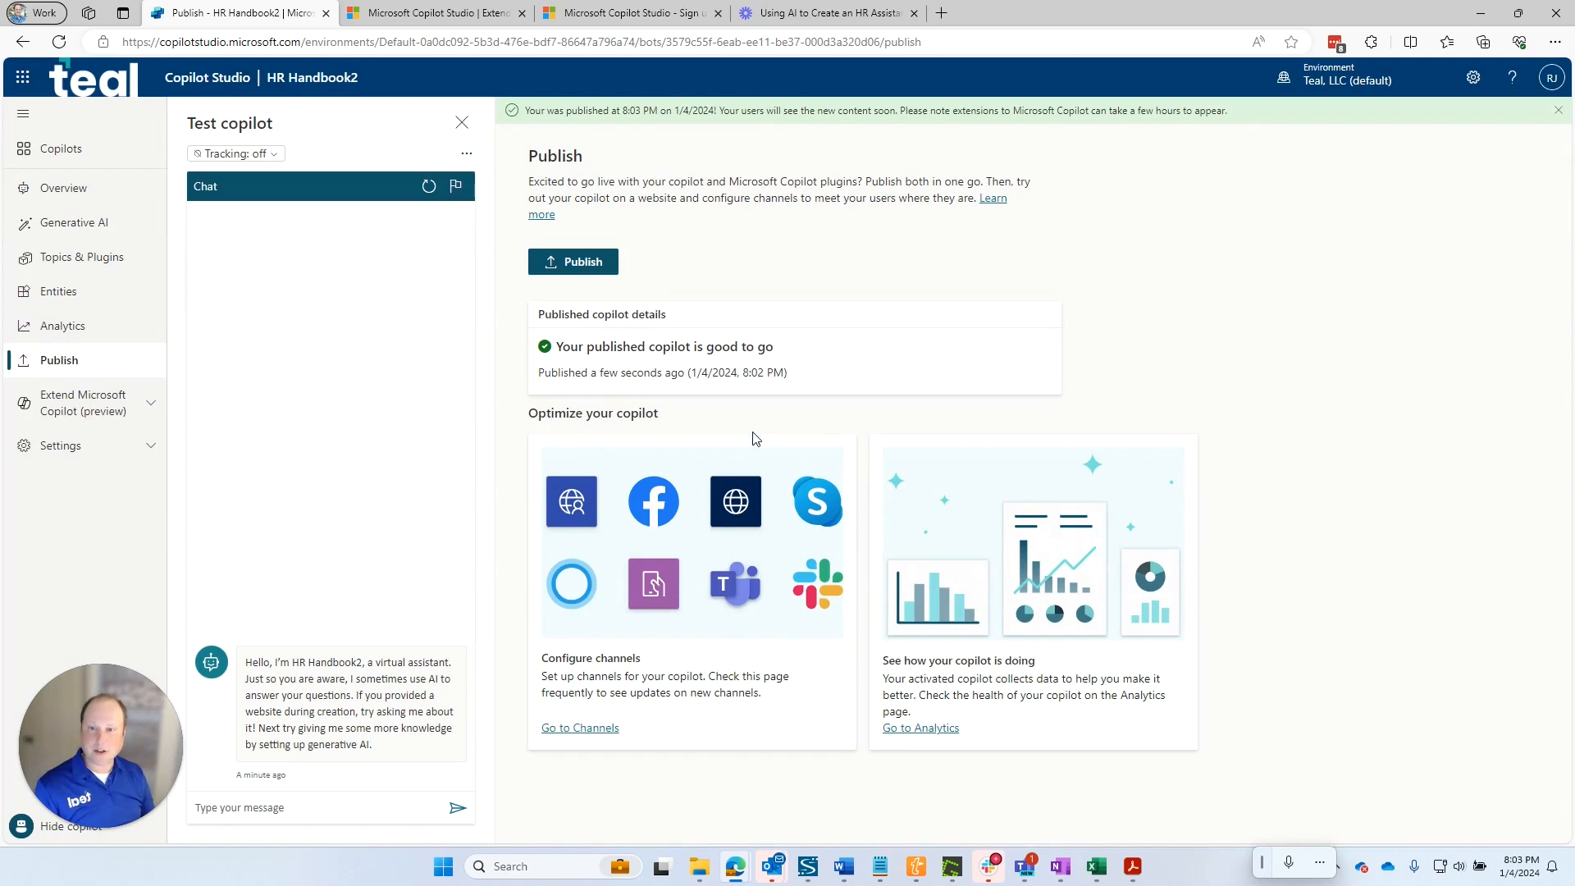
Step: Turn on the Microsoft Teams channel for the HR Handbook2 copilot
click(579, 729)
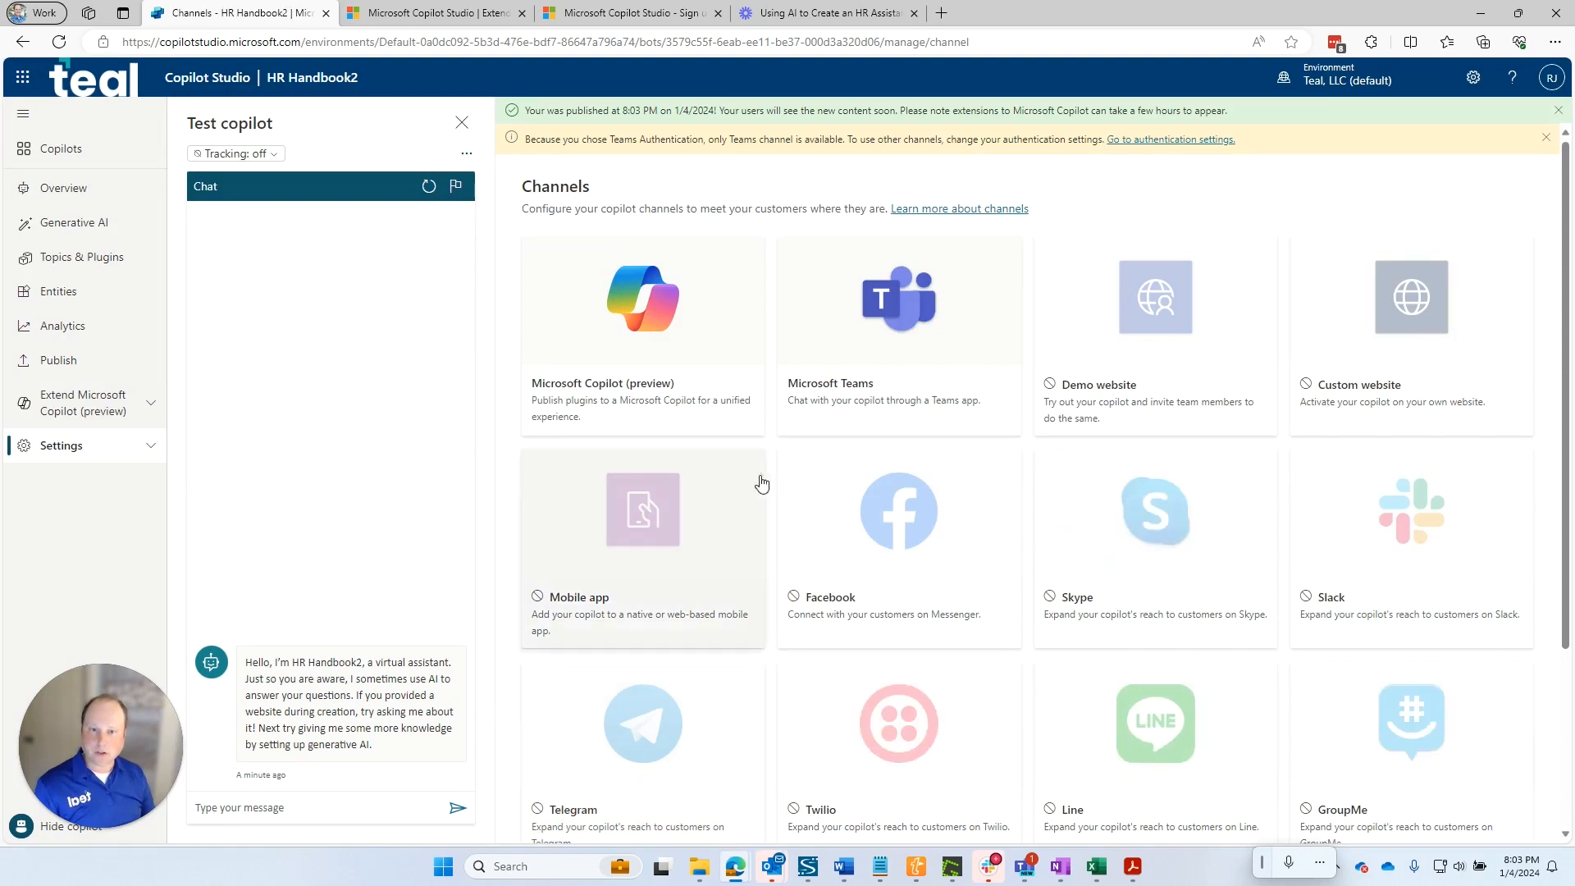
click(883, 285)
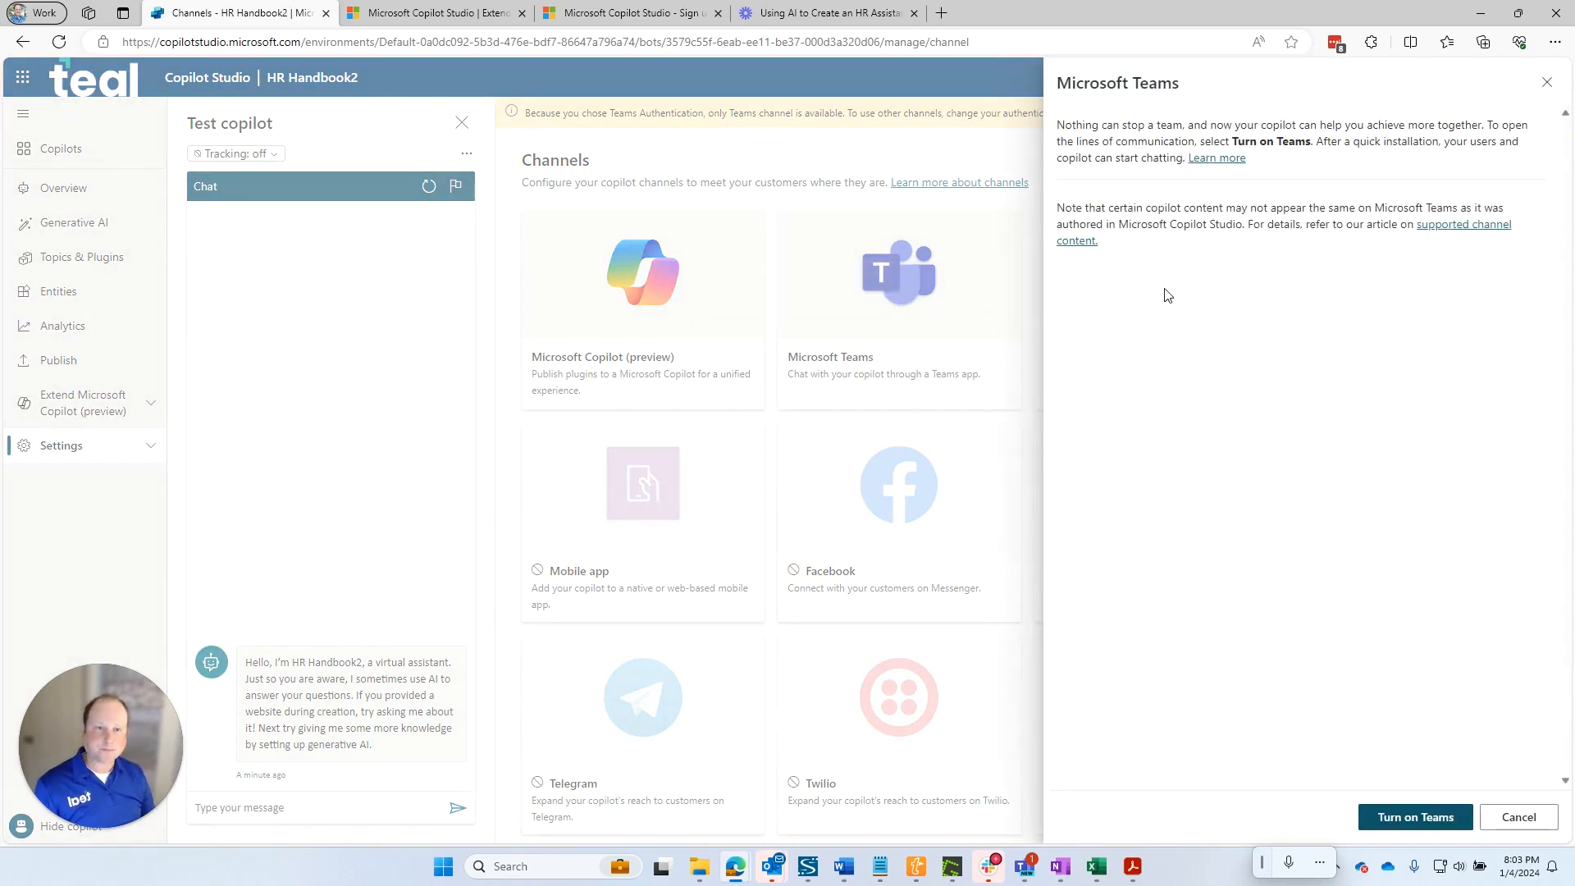
click(1386, 816)
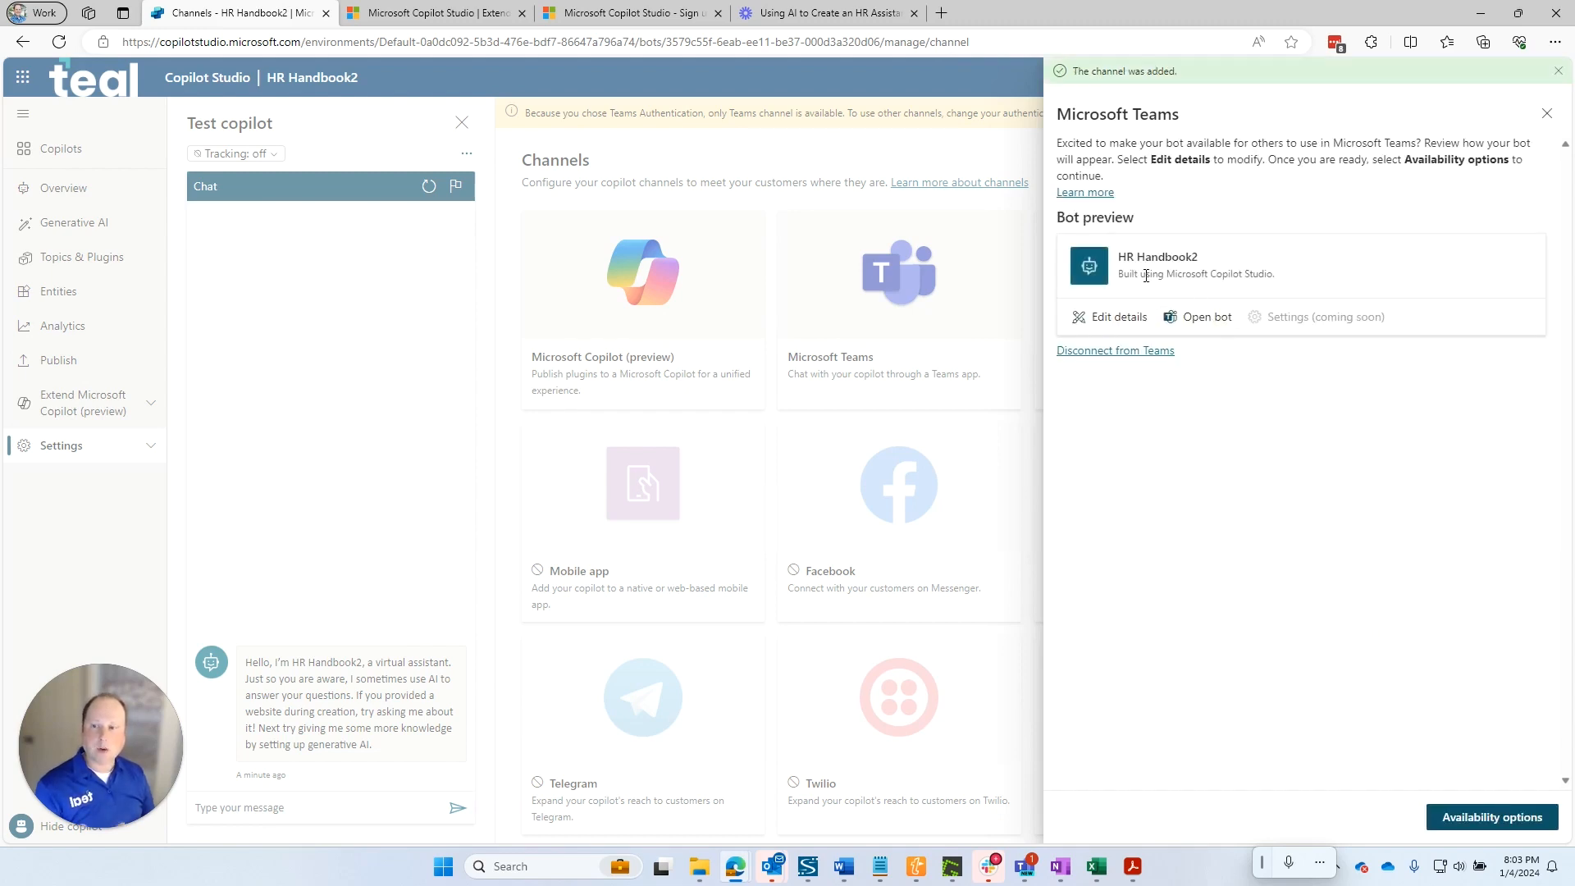
Step: Examine the copilot's Teams details, including its icon and short description, and leave them without saving
click(1129, 320)
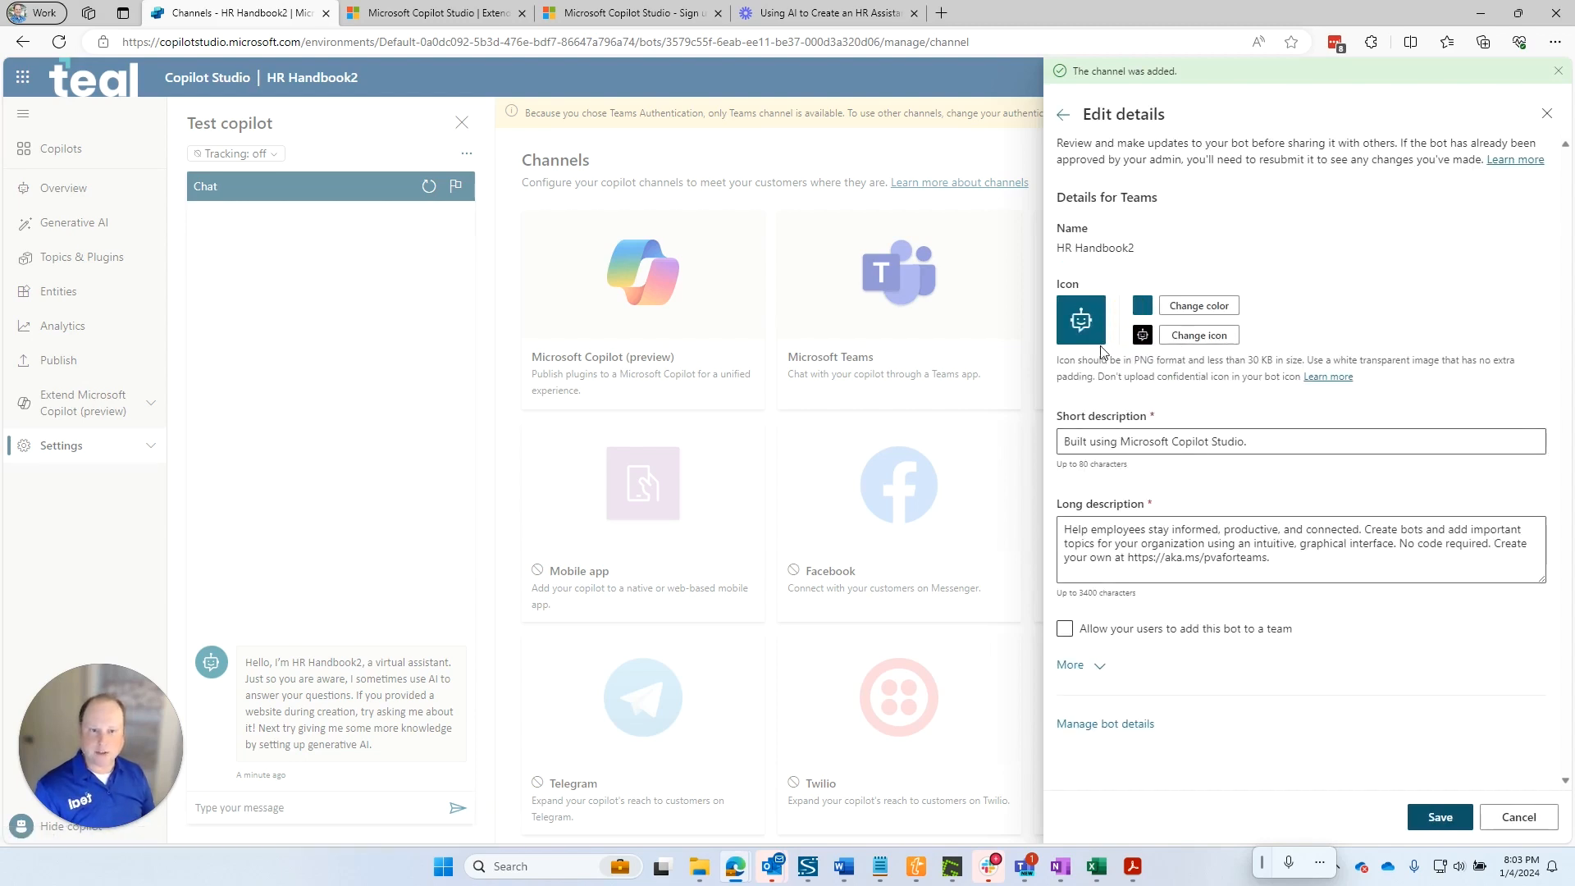
drag(1064, 442, 1213, 441)
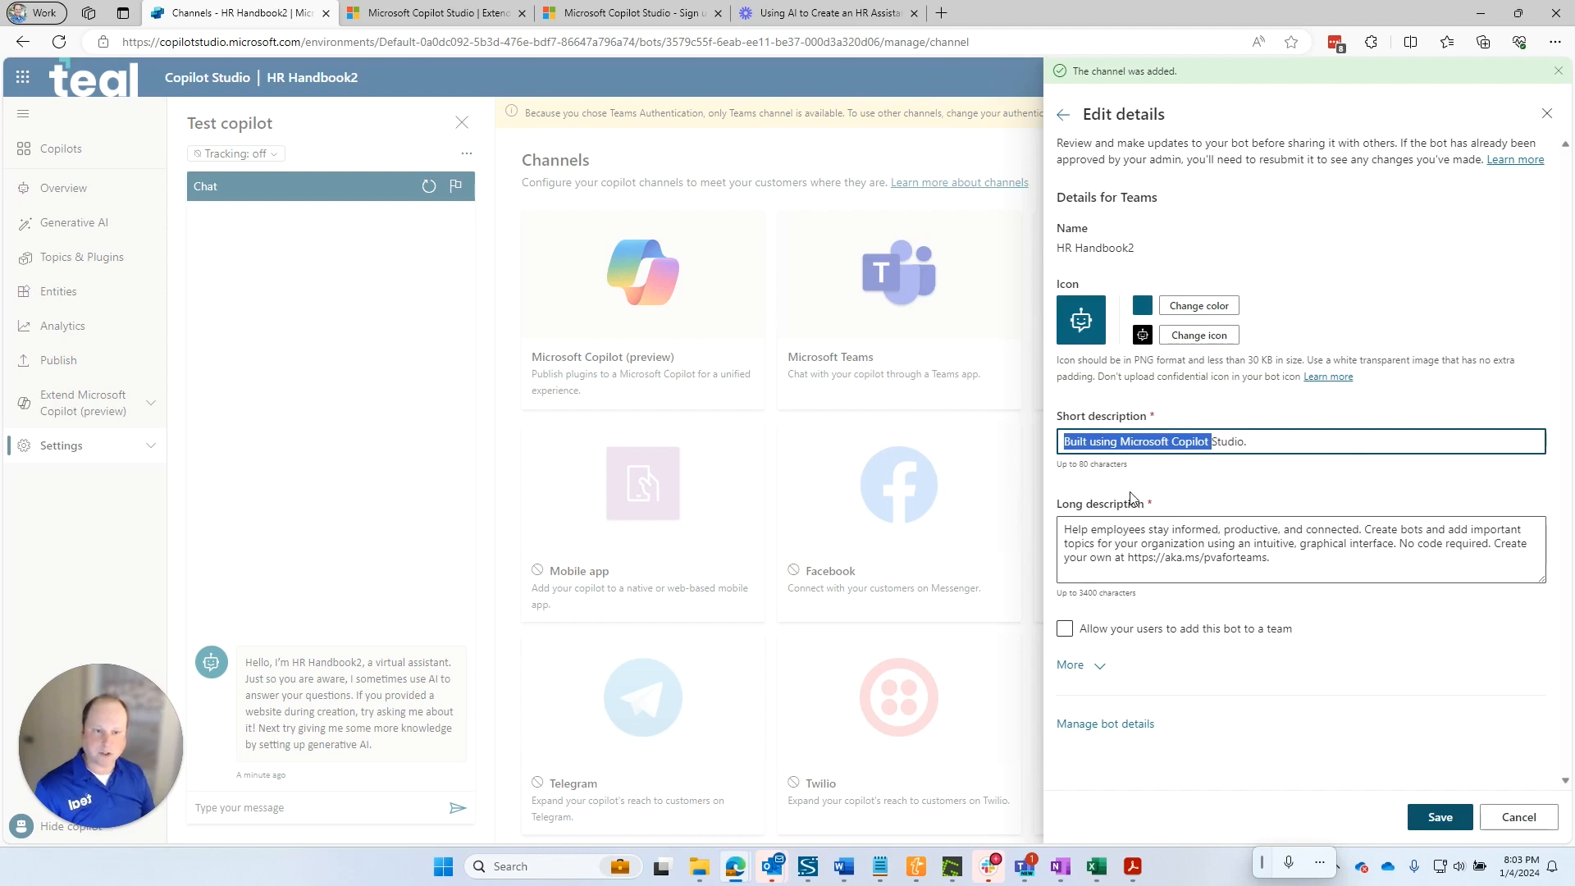
click(1514, 818)
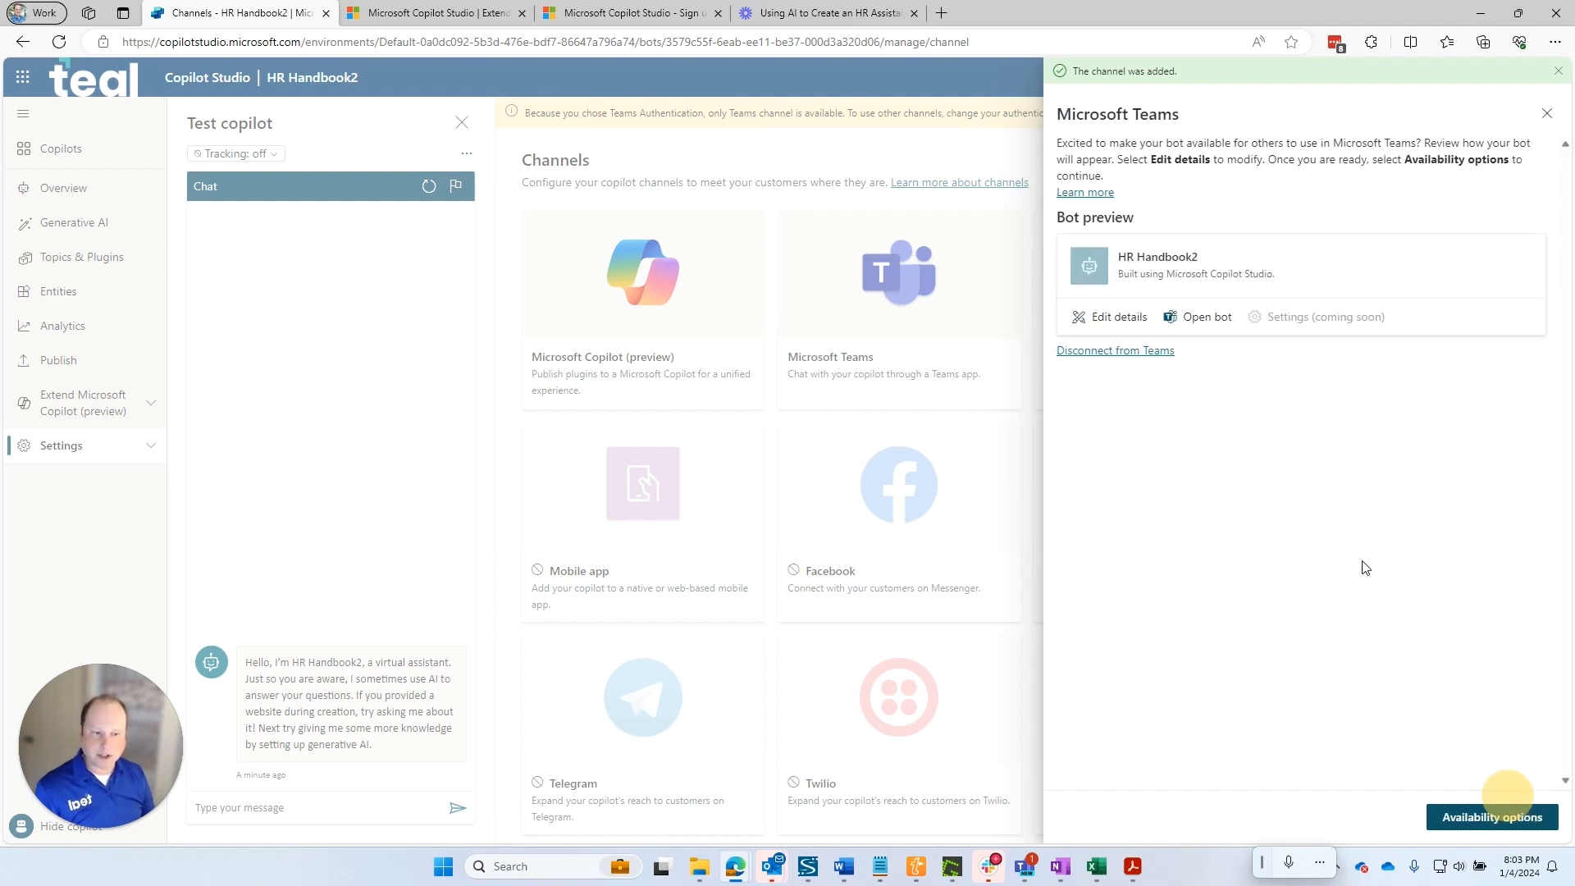
Step: Copy the copilot's Teams share link and open the option to show it to everyone in the organization
click(1485, 819)
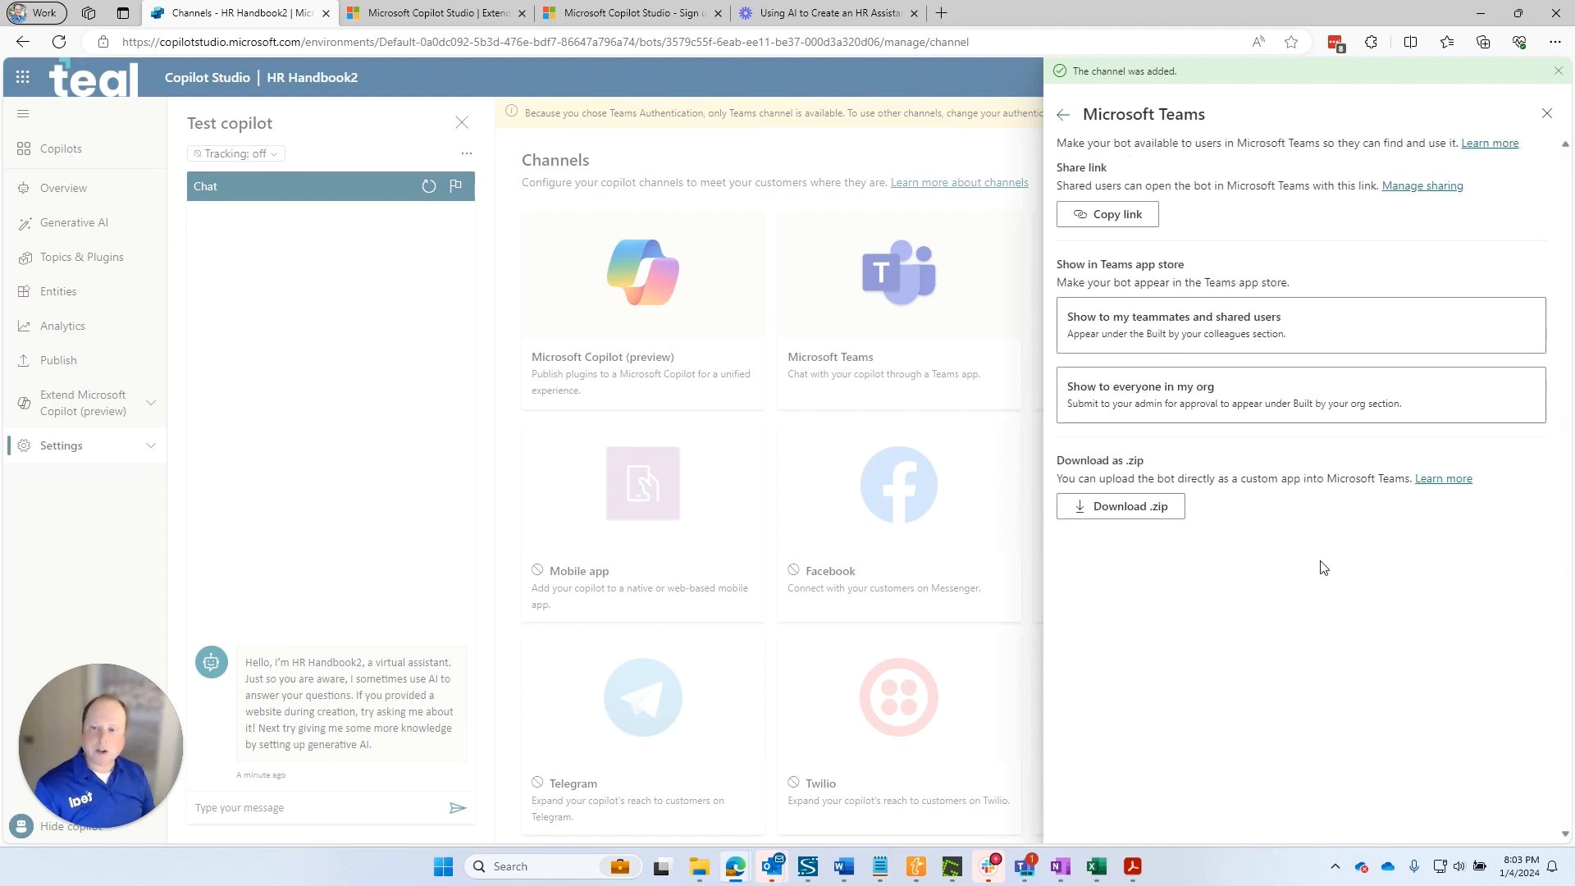
click(1116, 216)
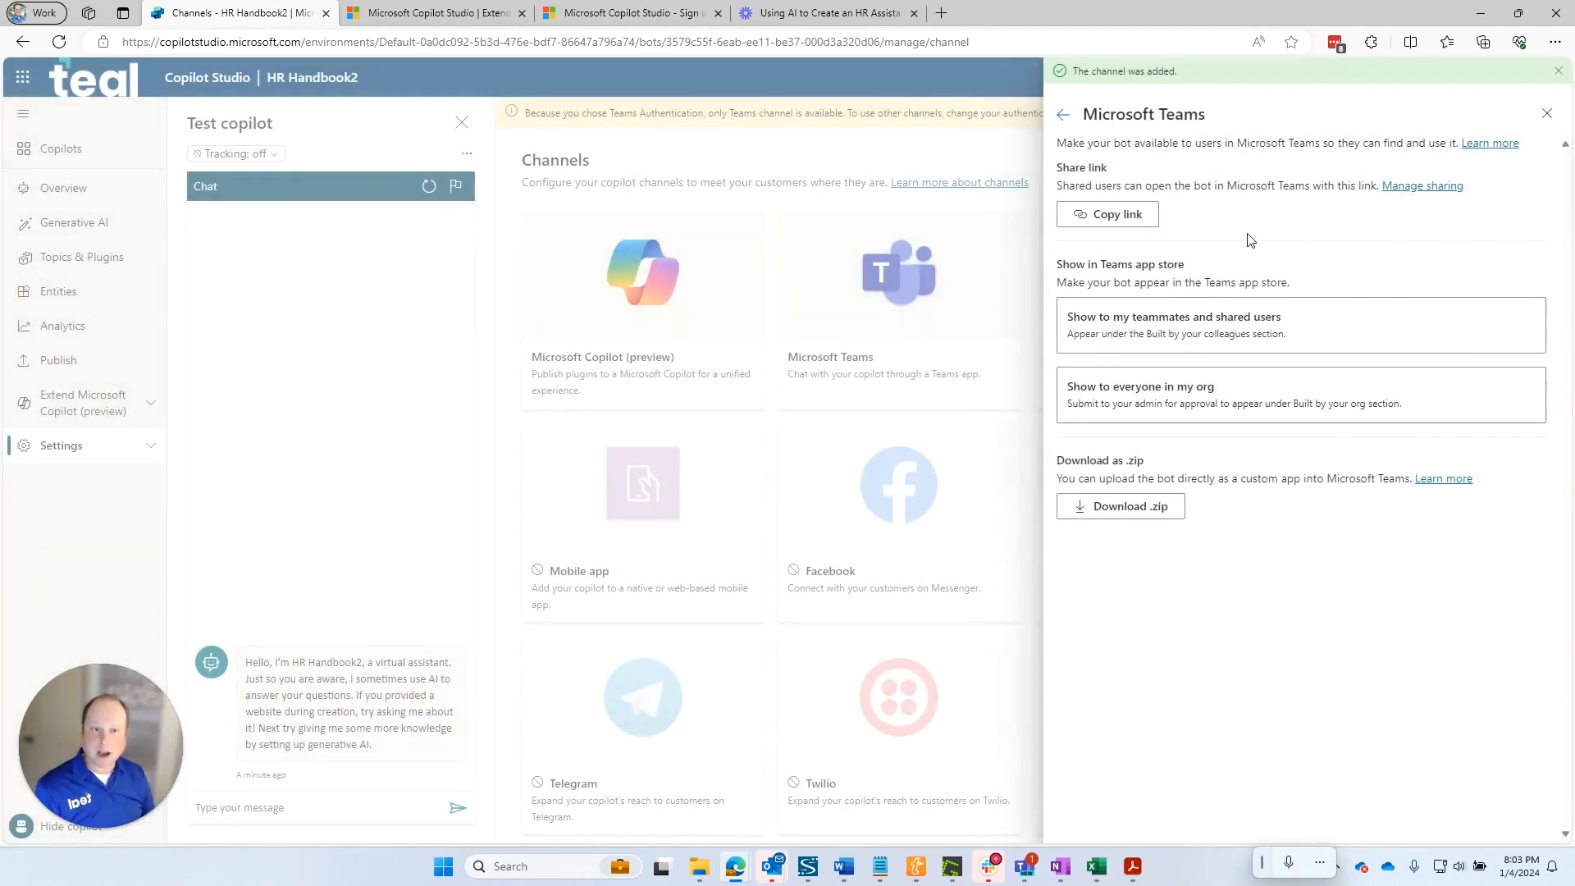
click(1220, 396)
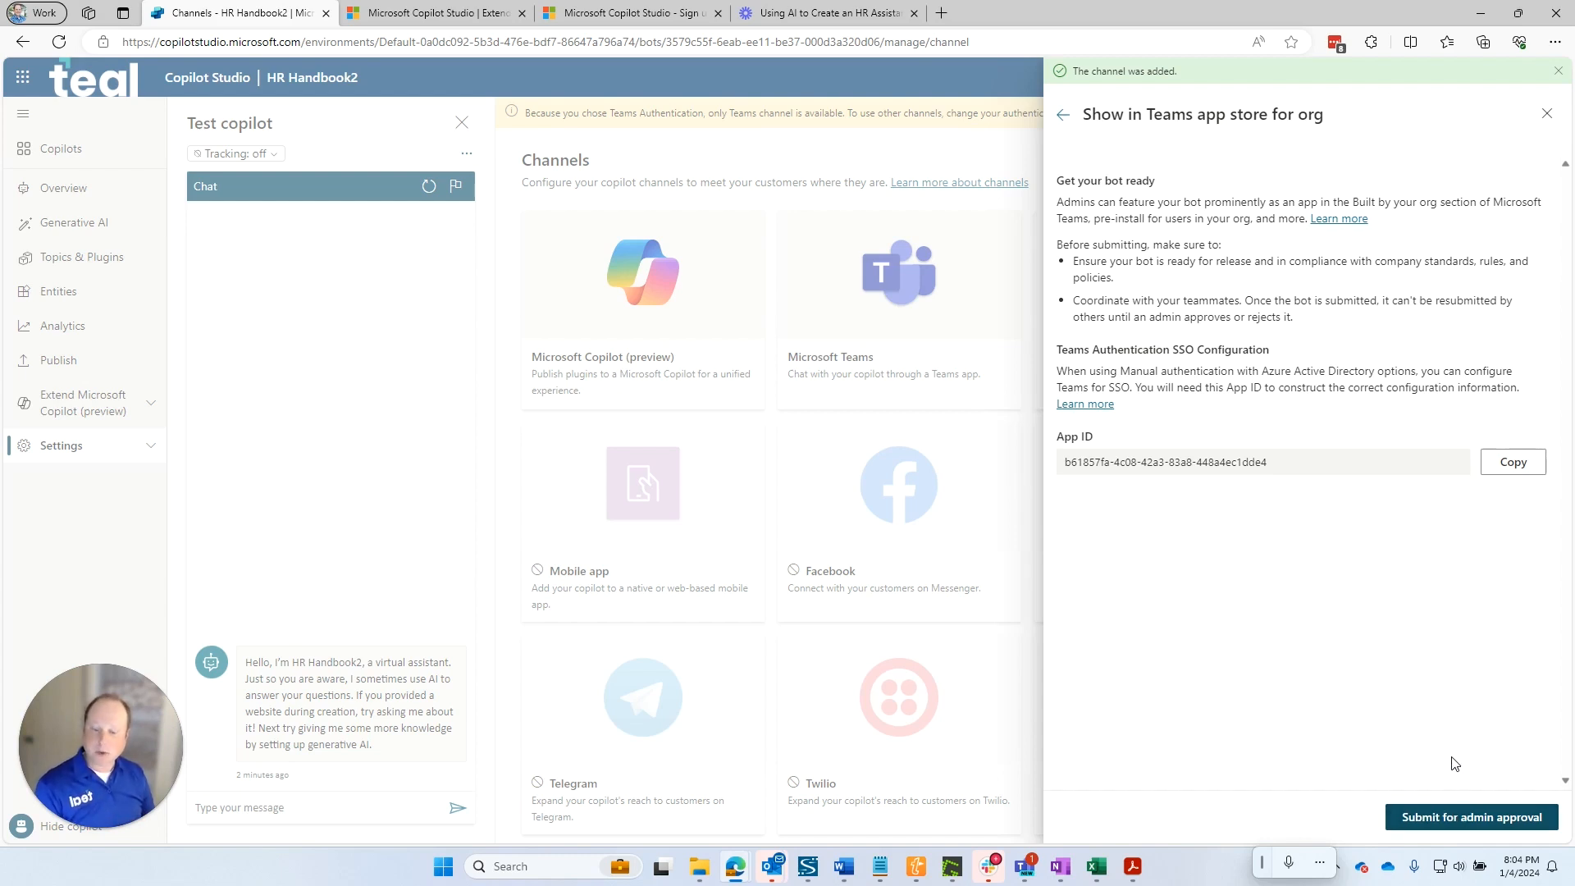
Step: Switch to Microsoft Teams and send the message "hello" in the HR Handbook chat
key(alt+Tab)
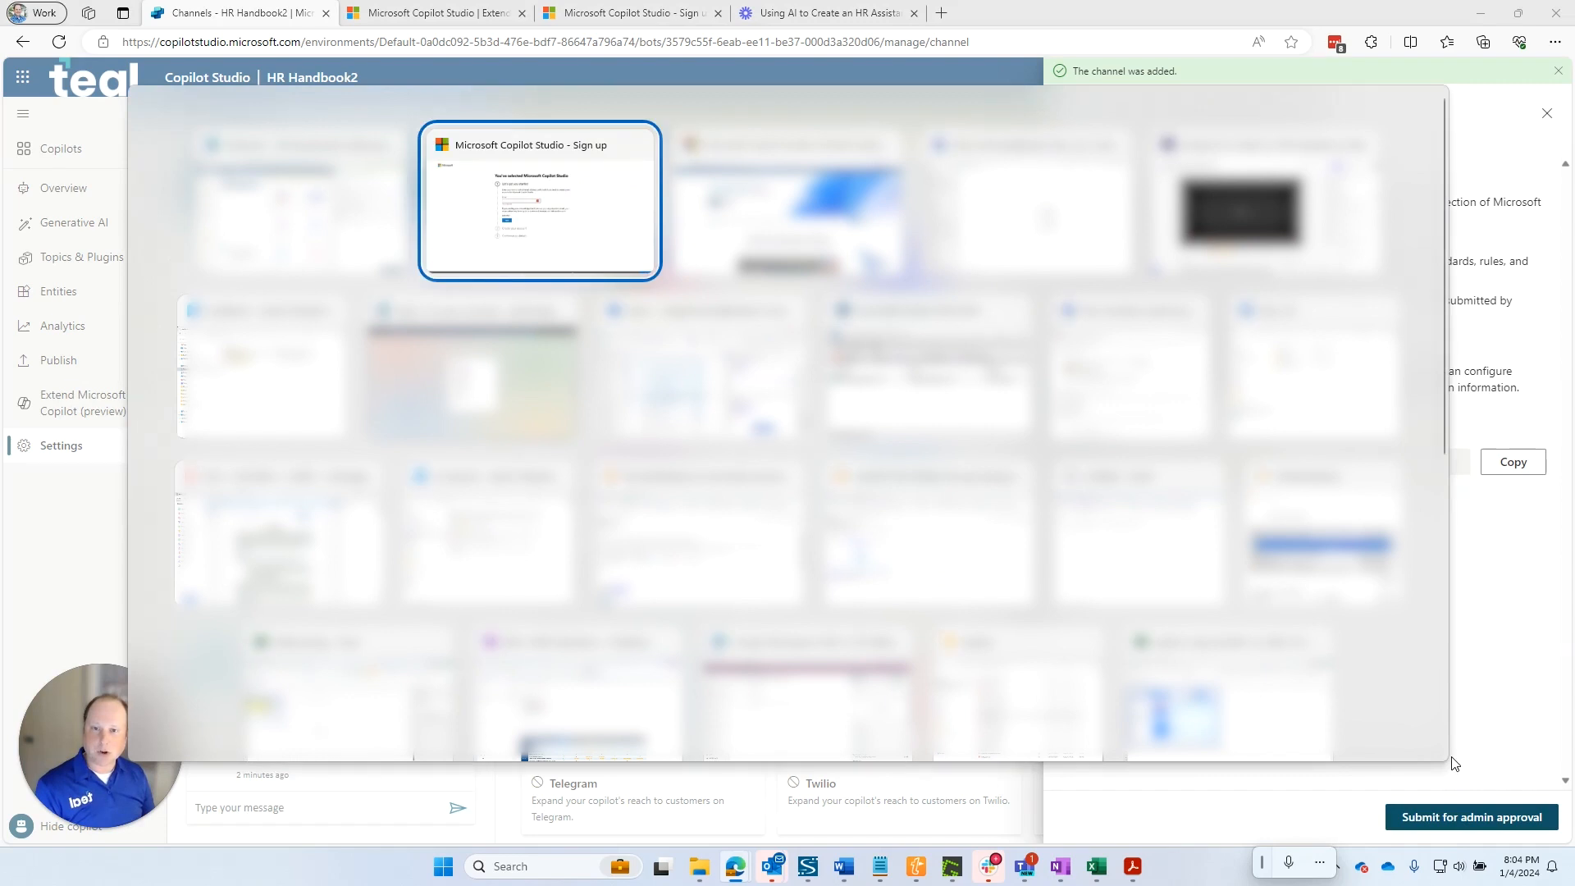
key(Escape)
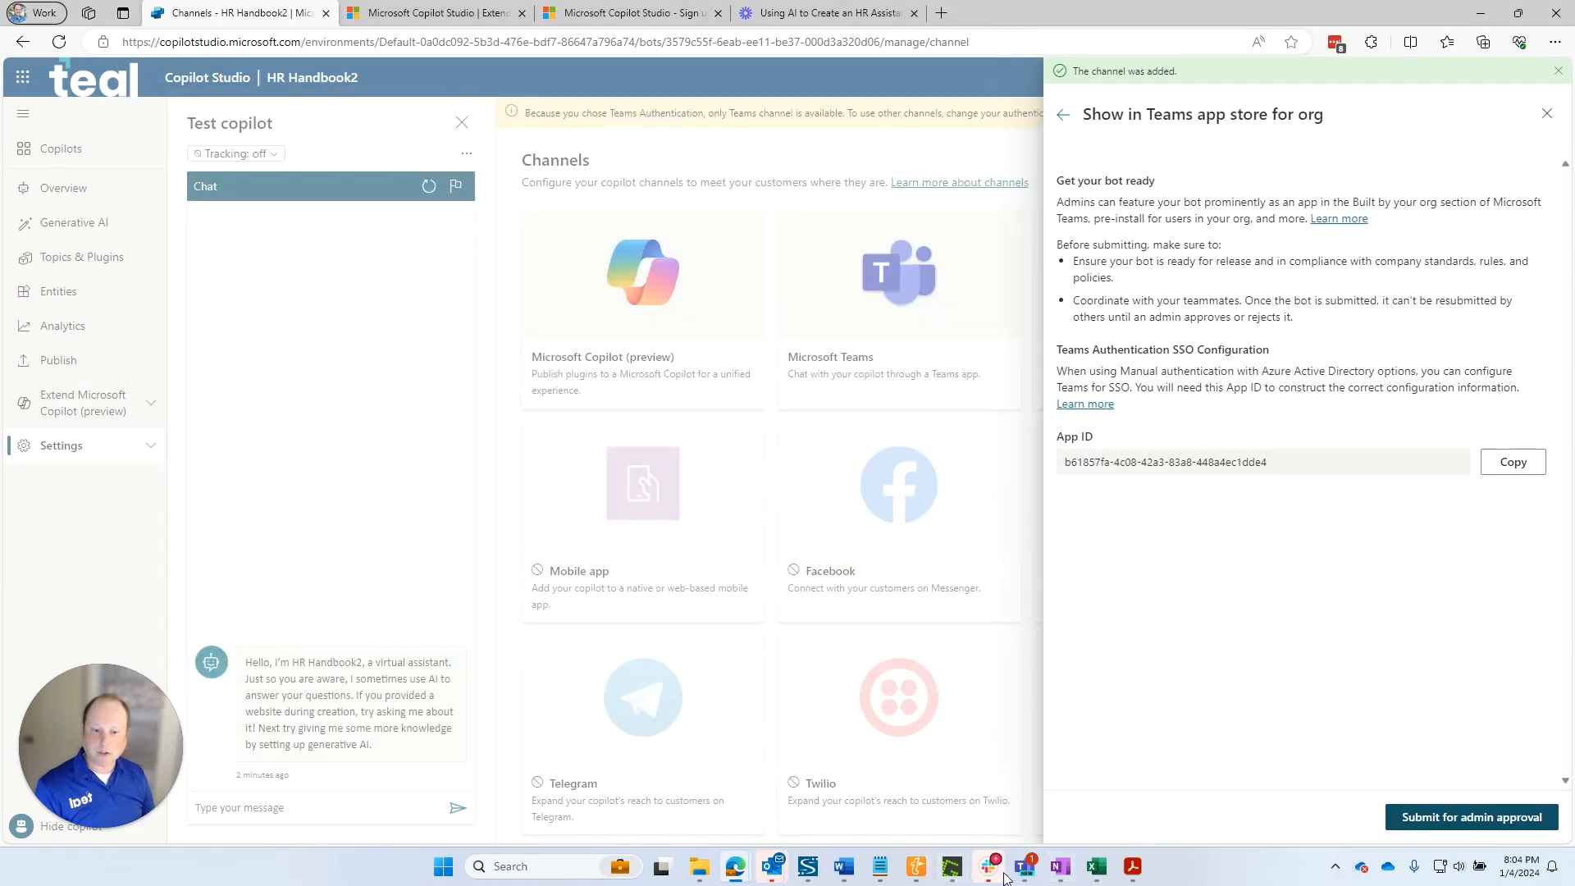
click(947, 780)
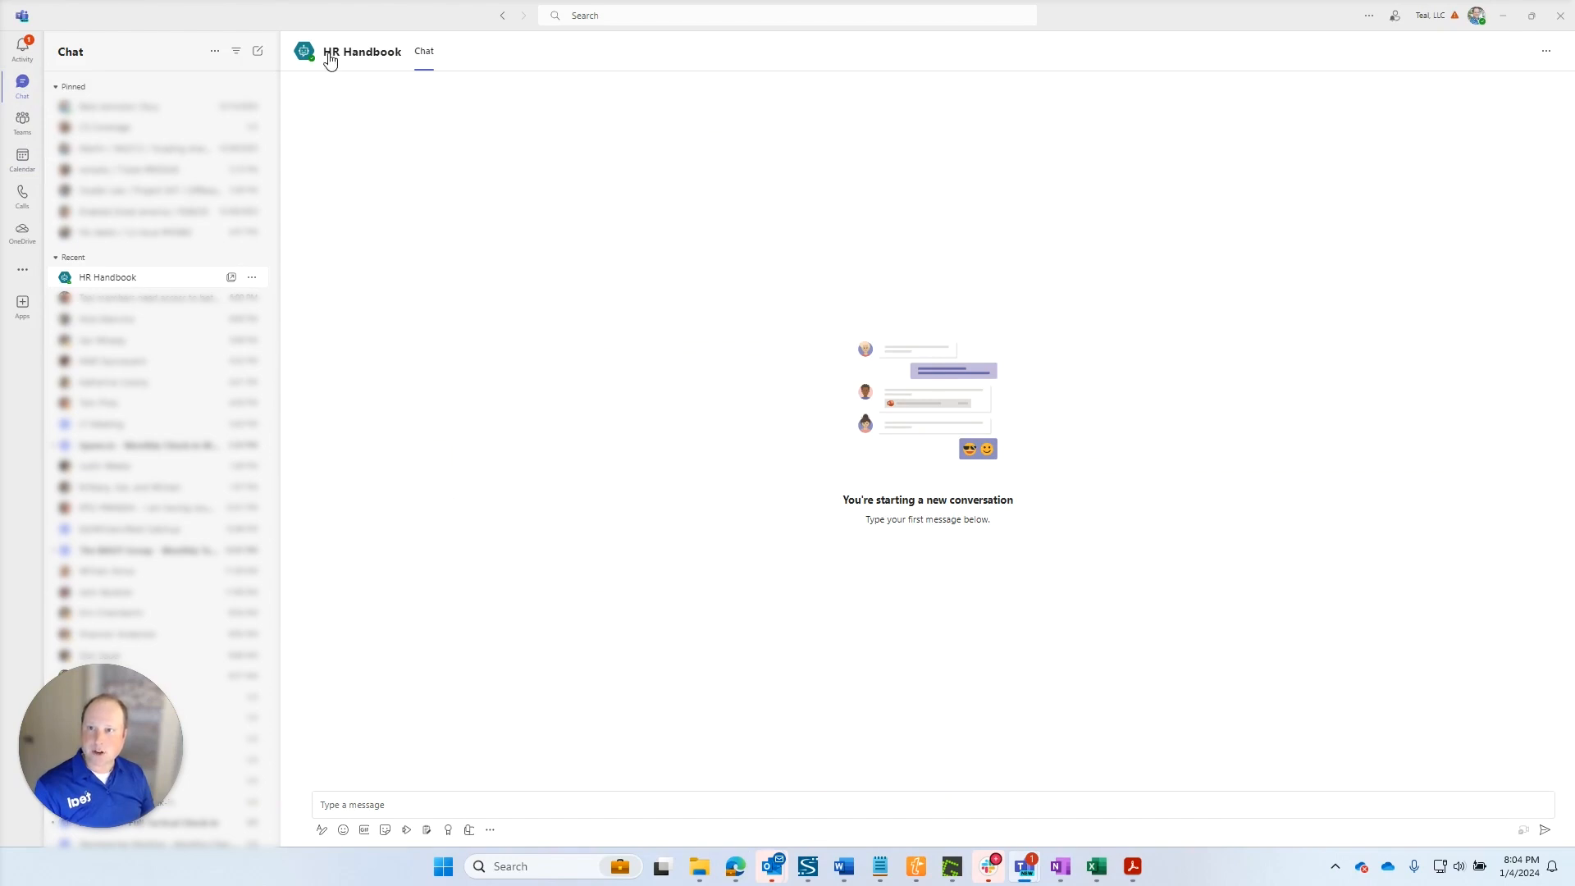
click(650, 805)
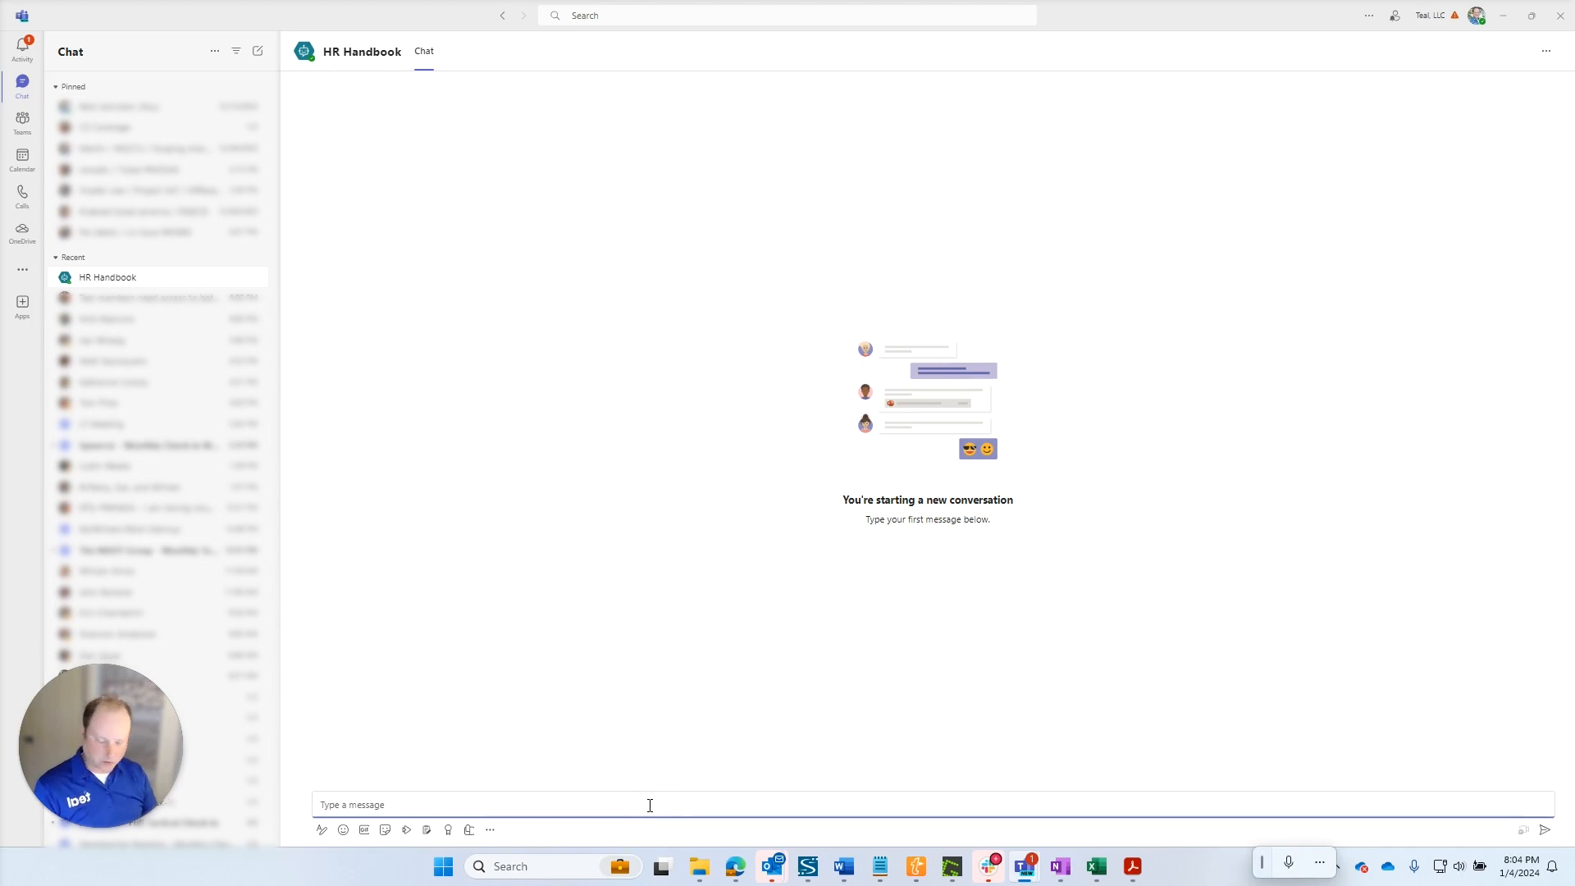
text(Wjhat)
key(ctrl+a)
text(hello)
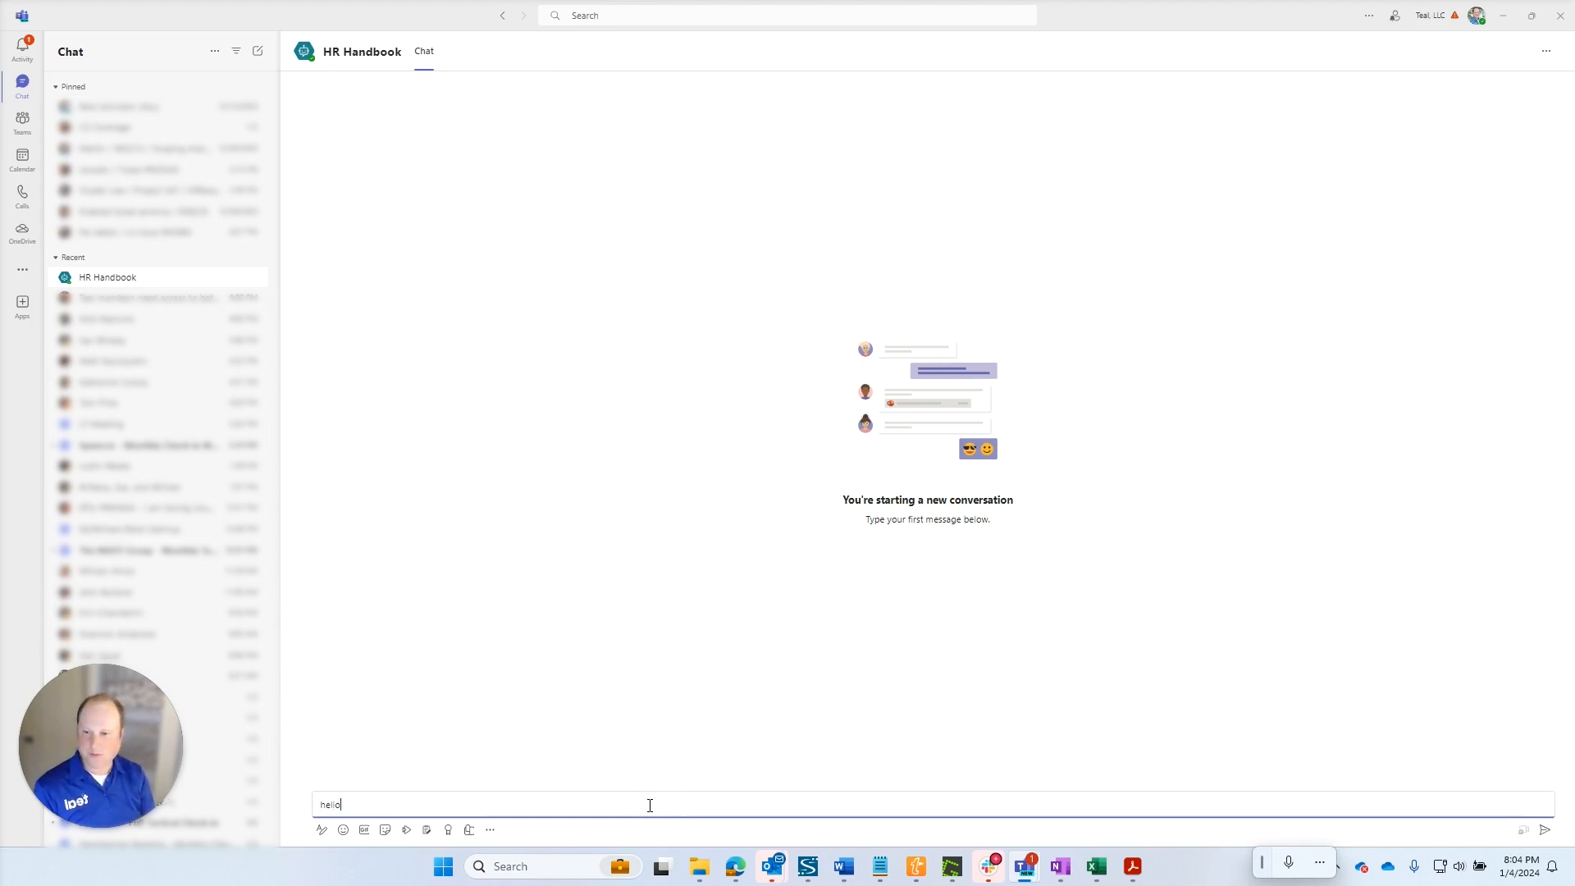
key(Return)
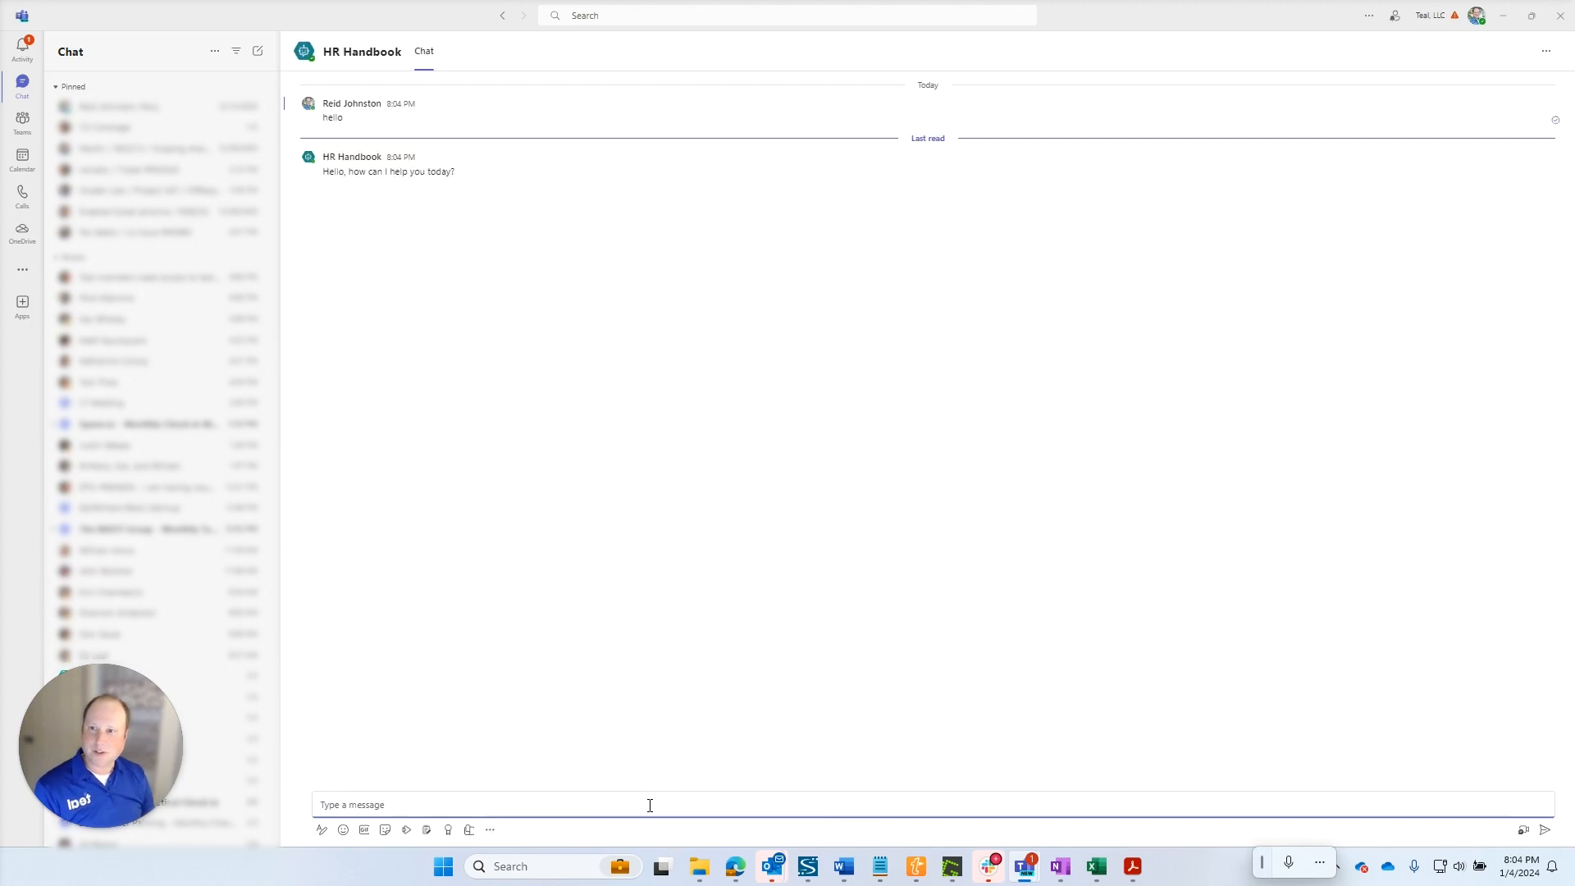
Step: Ask the HR Handbook bot "I'd like to know how many hours of PTO I get per year?"
click(650, 805)
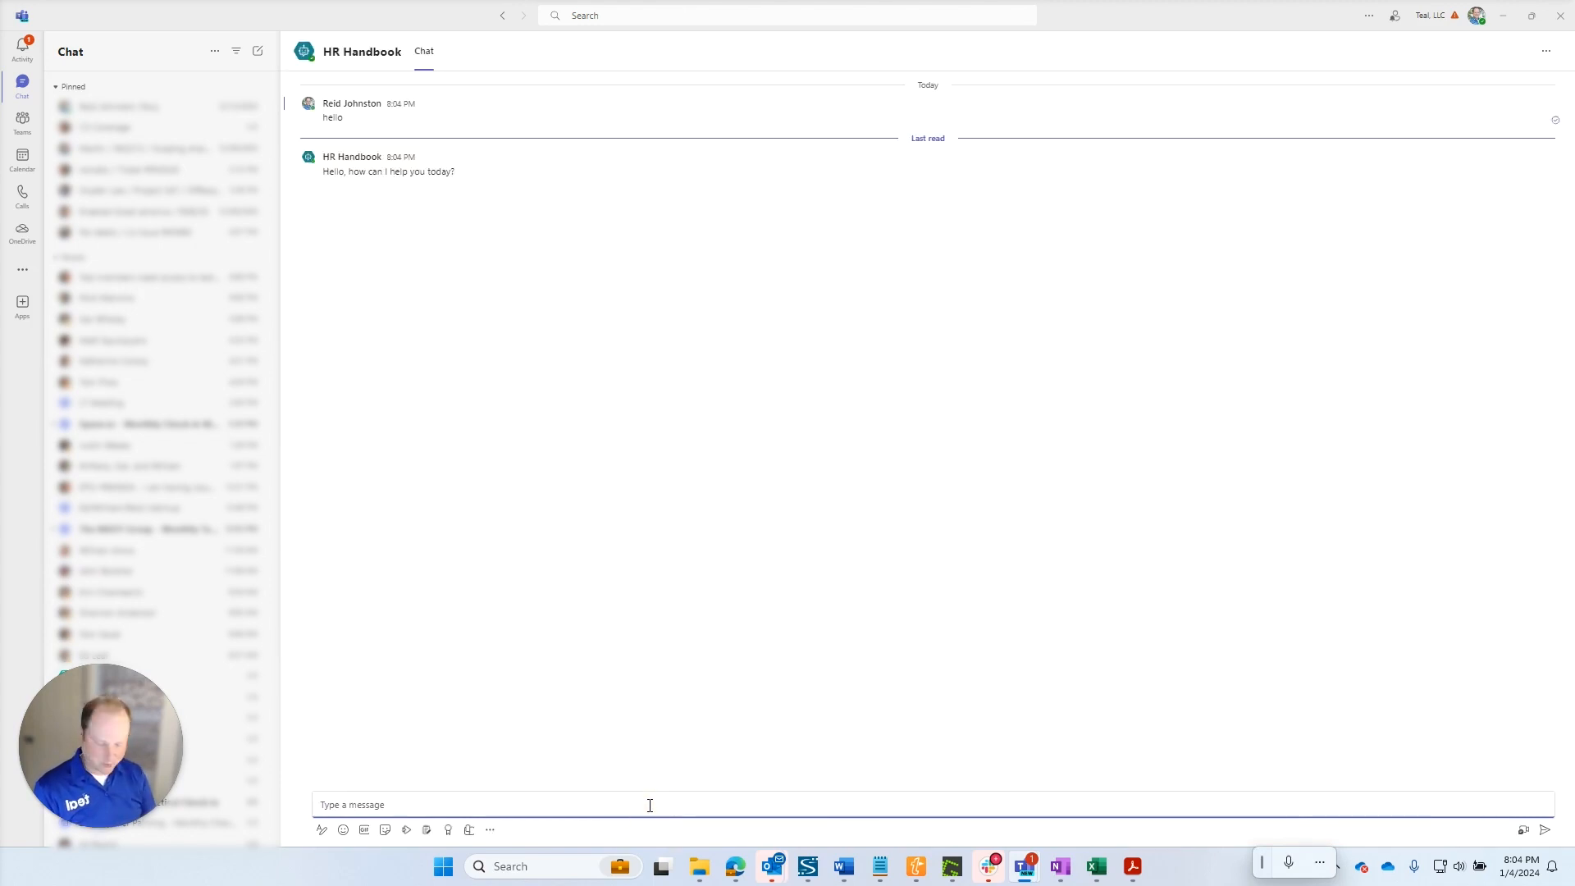
text(I'd like to know how)
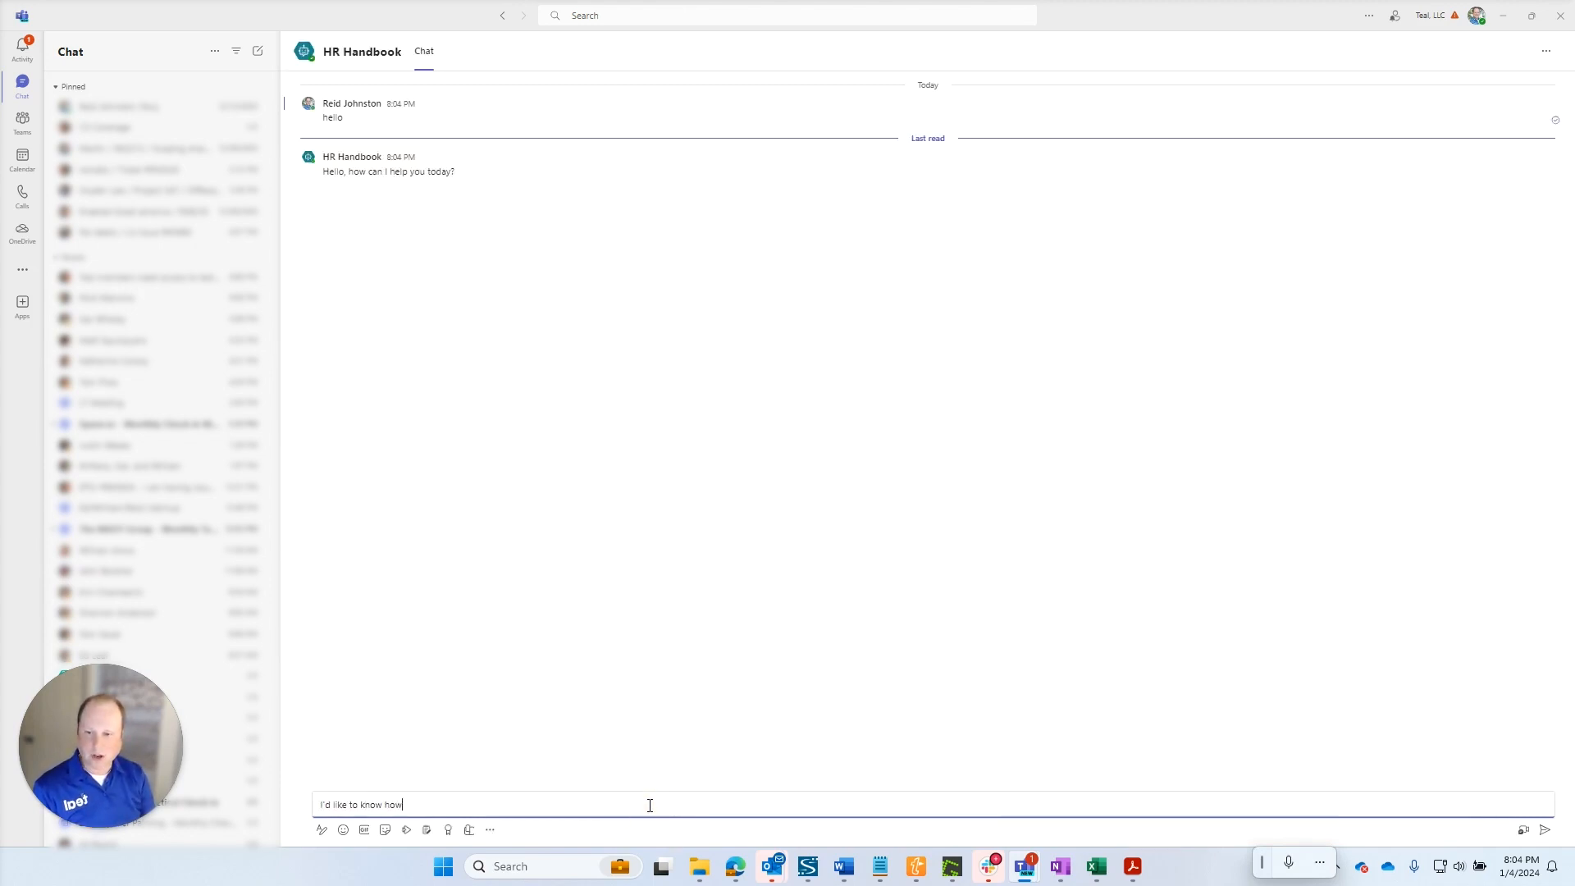
text( many hours of PTO I get per year?)
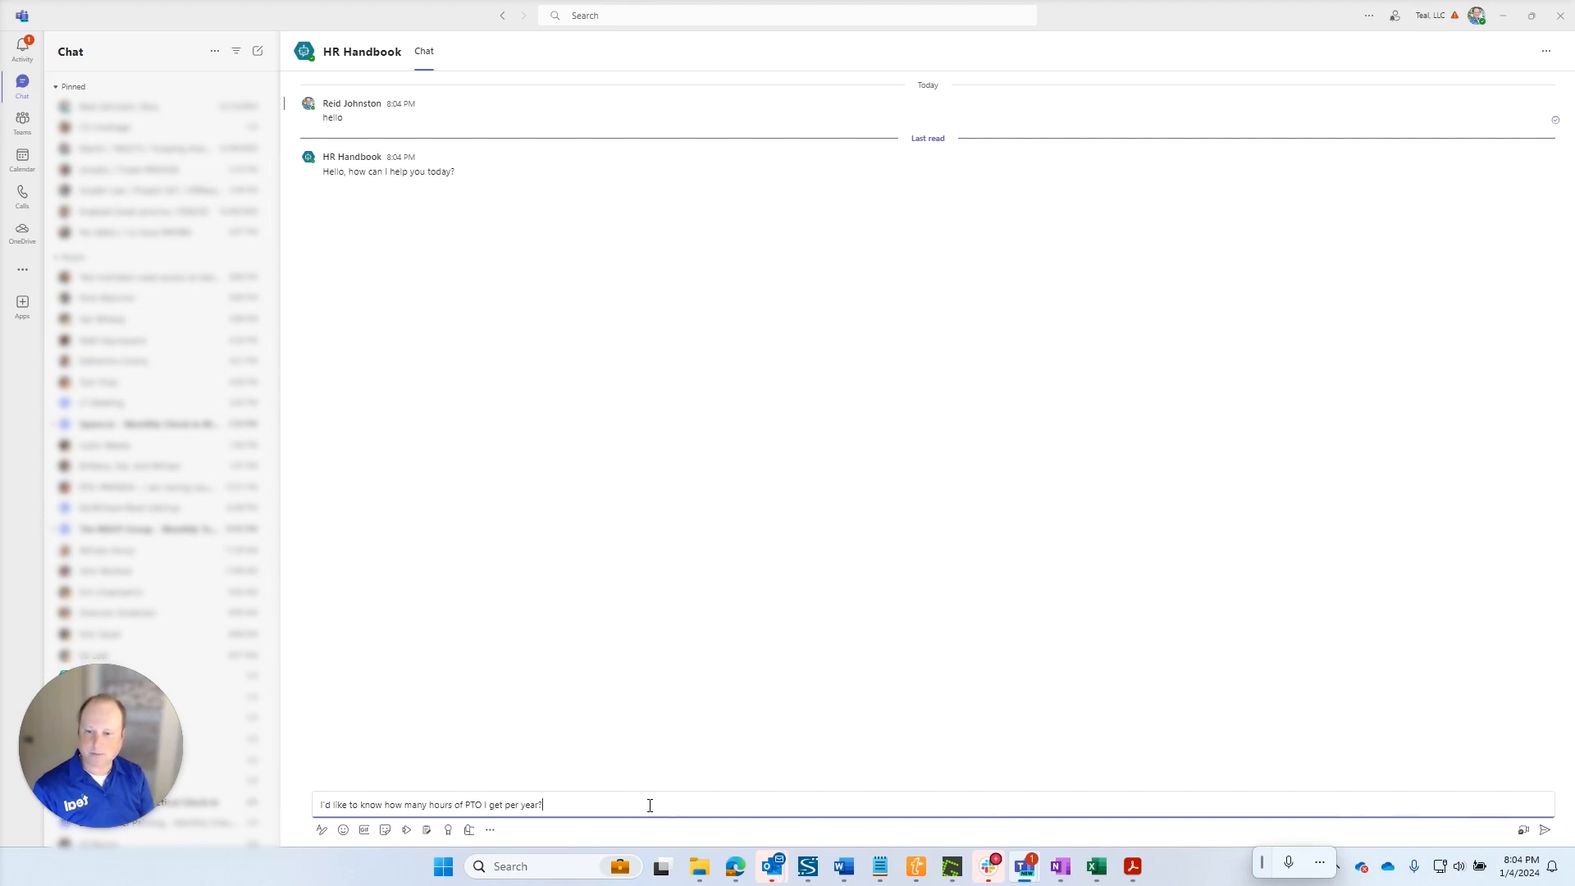
key(Return)
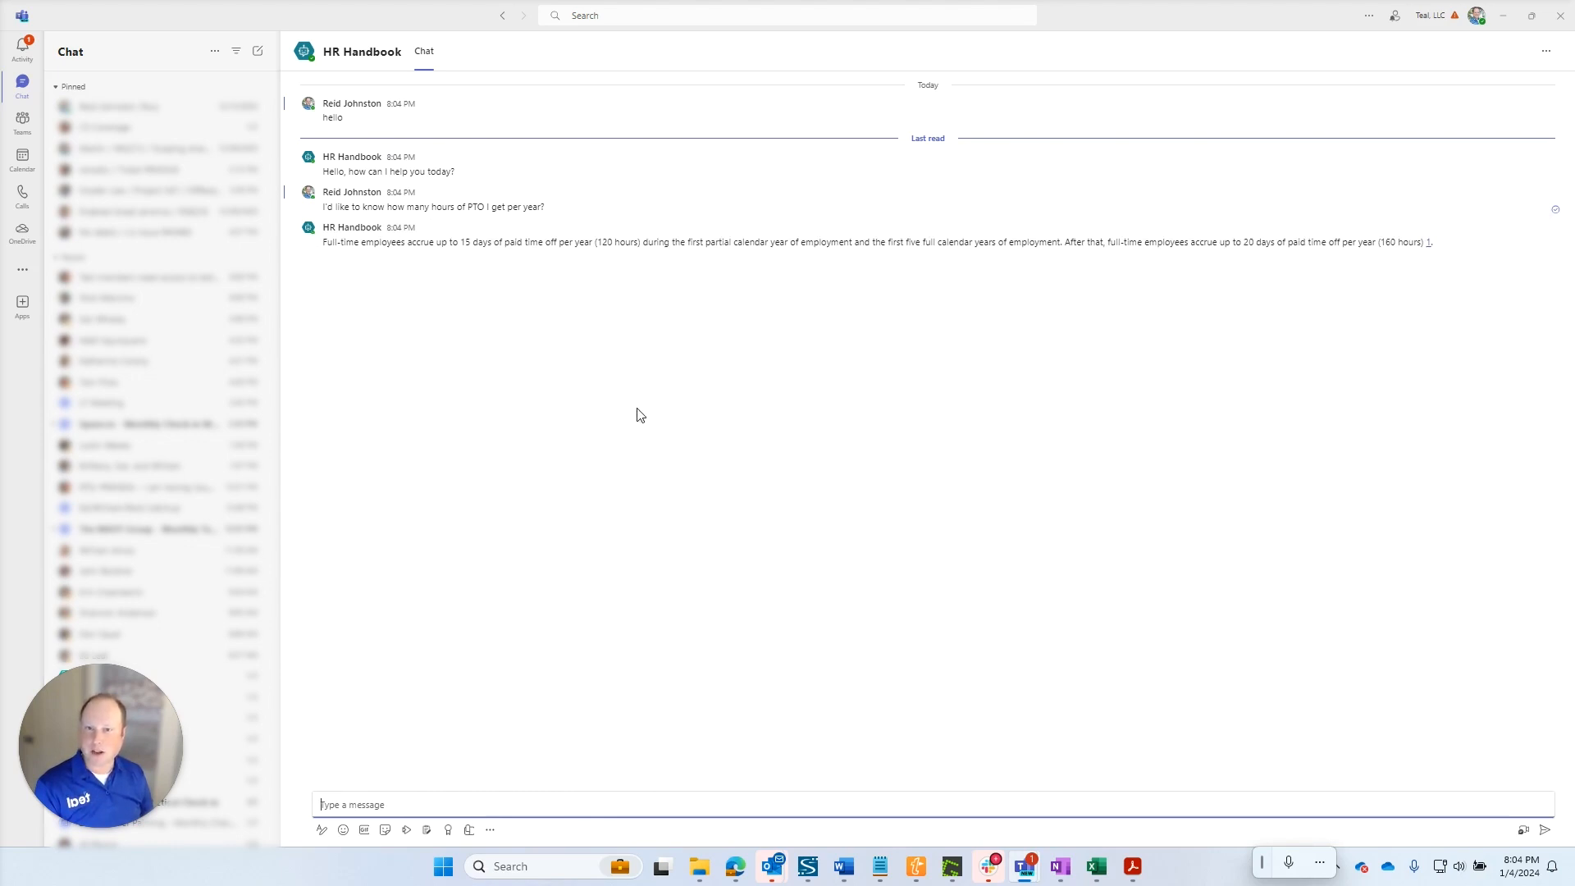
Step: Ask the HR Handbook bot "Is there a dress code?"
click(644, 802)
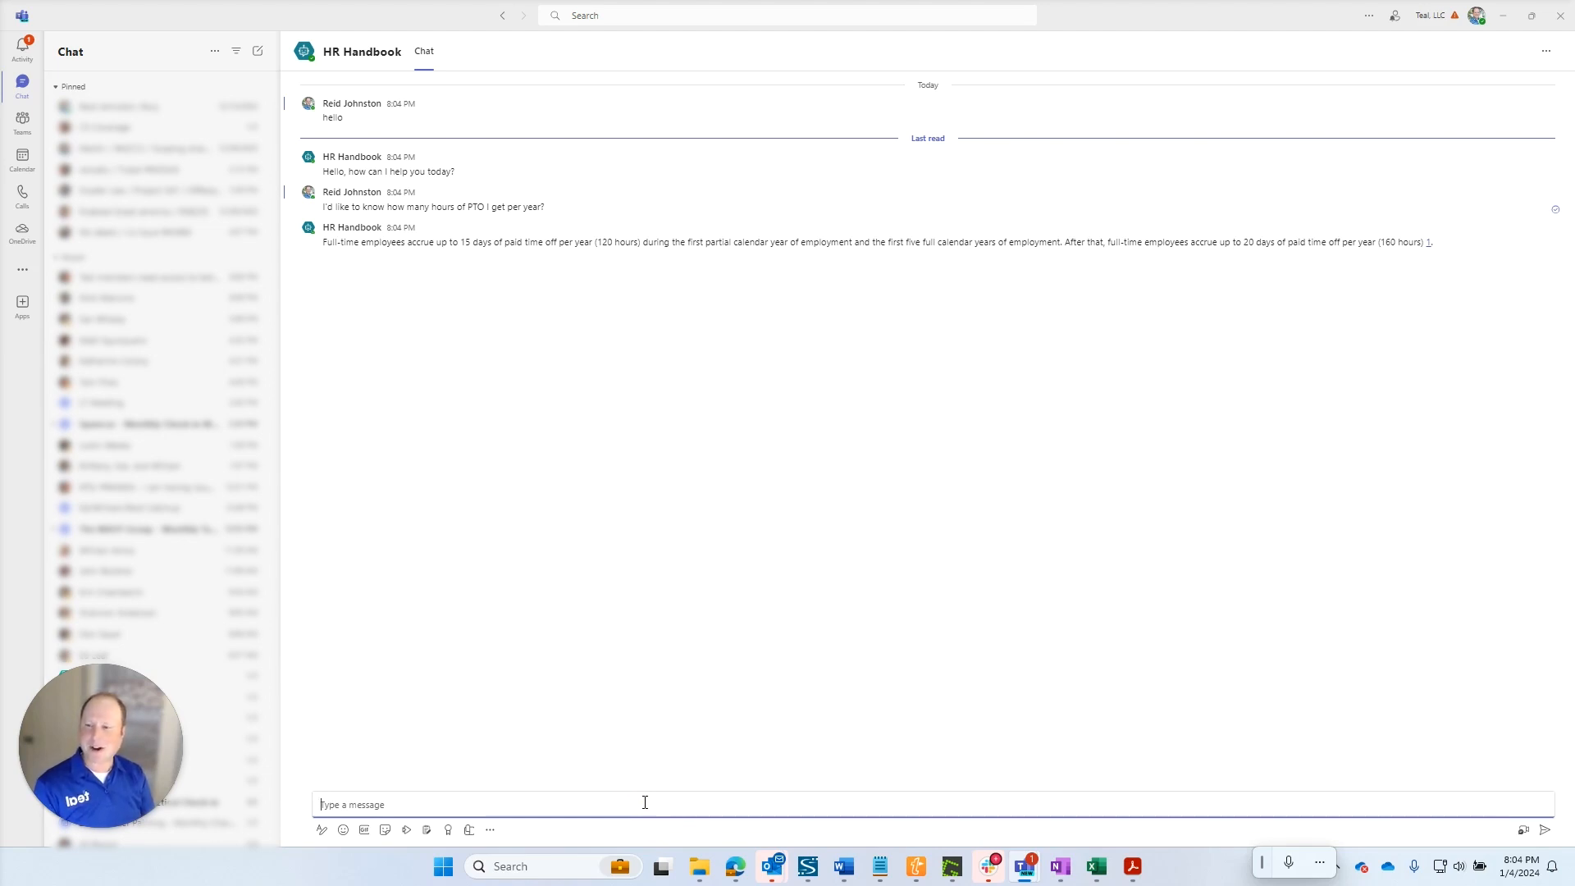
text(I)
key(BackSpace)
text(Is there a )
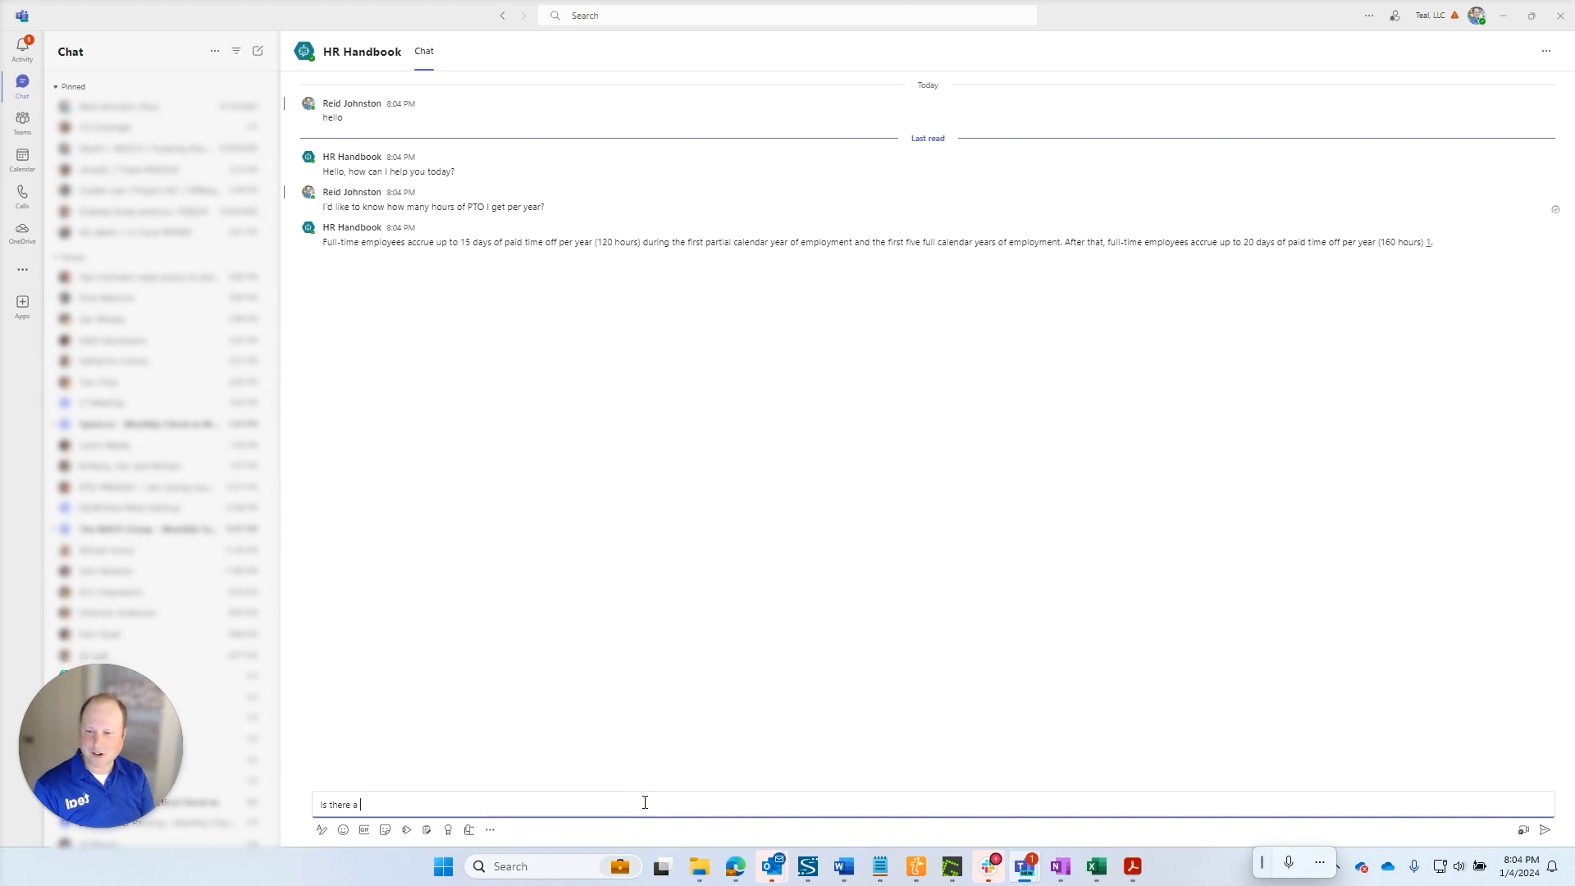
text(dress code?)
key(Return)
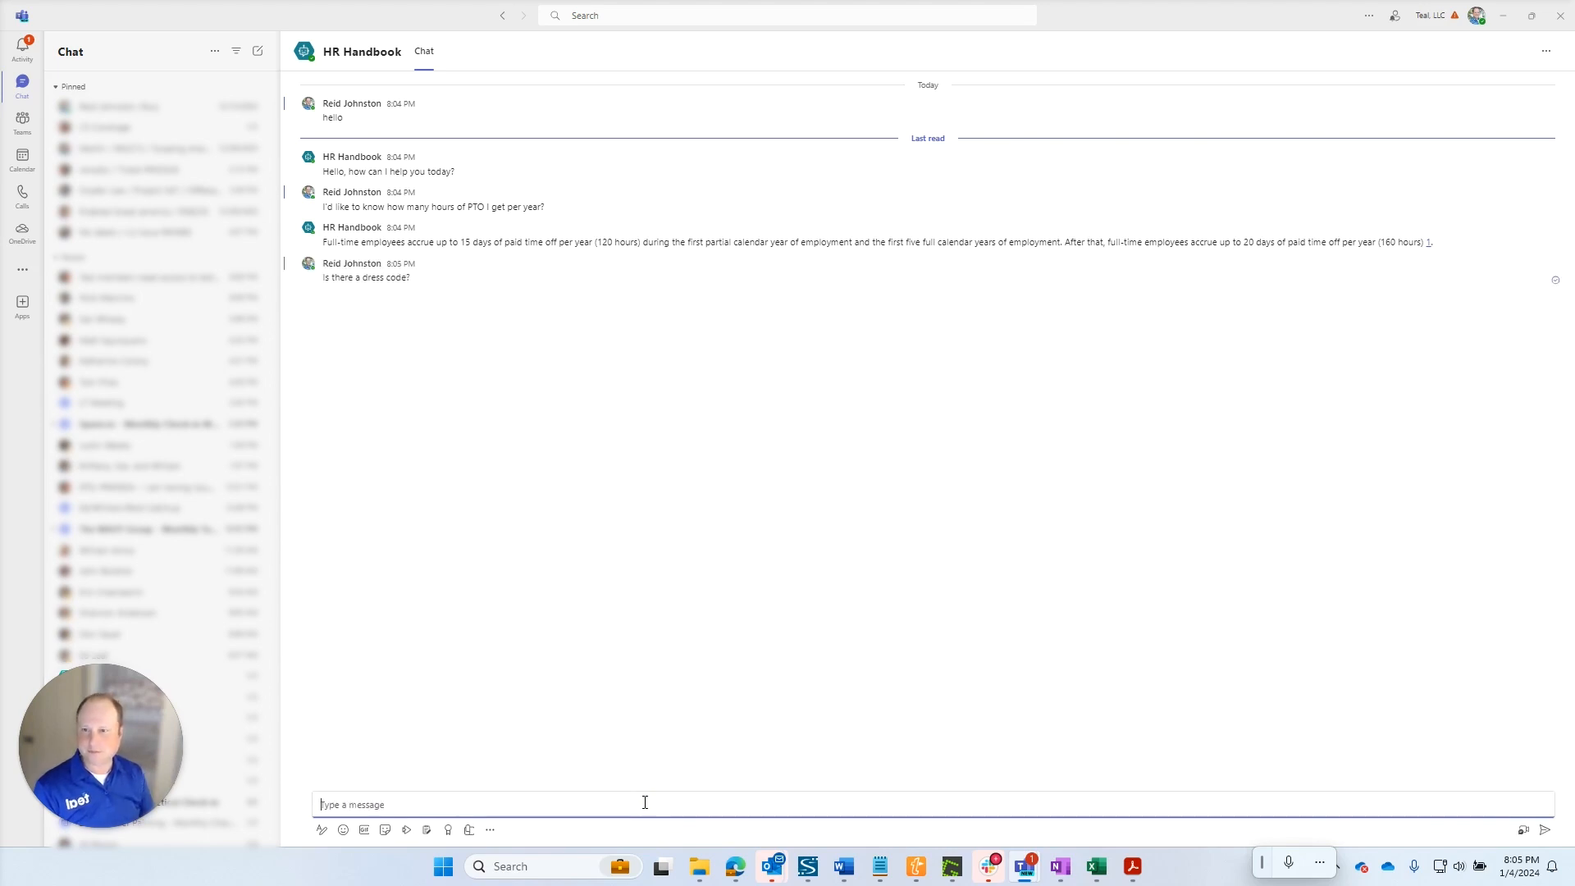